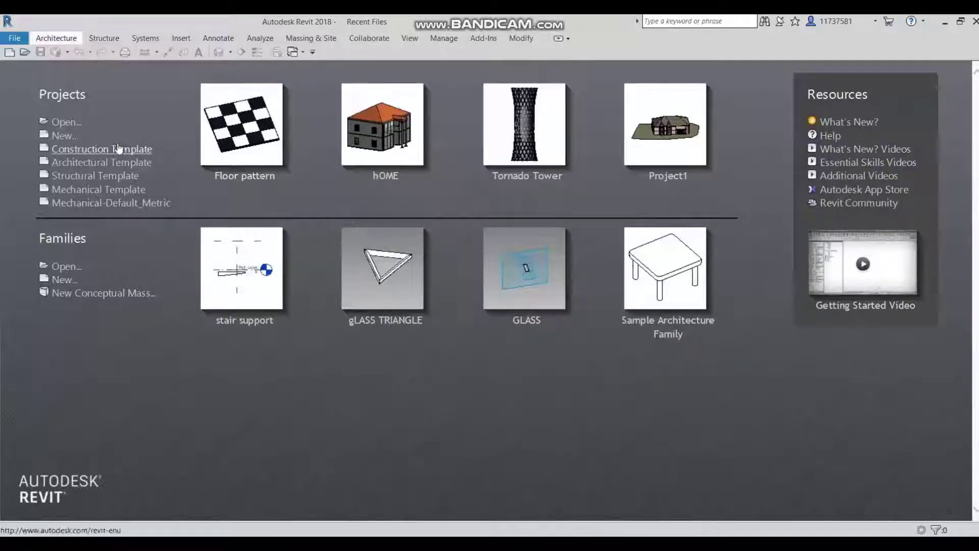
# - Start a new project from the Recent Files start page
pyautogui.click(65, 137)
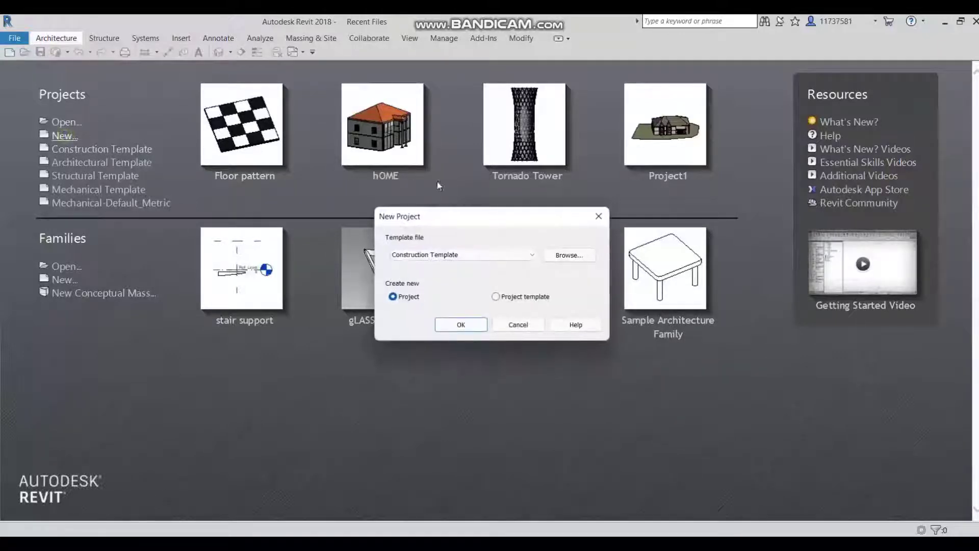
# - Create the project from the US Metric DefaultMetric template
pyautogui.click(561, 255)
pyautogui.click(597, 172)
pyautogui.doubleClick(338, 225)
pyautogui.doubleClick(338, 227)
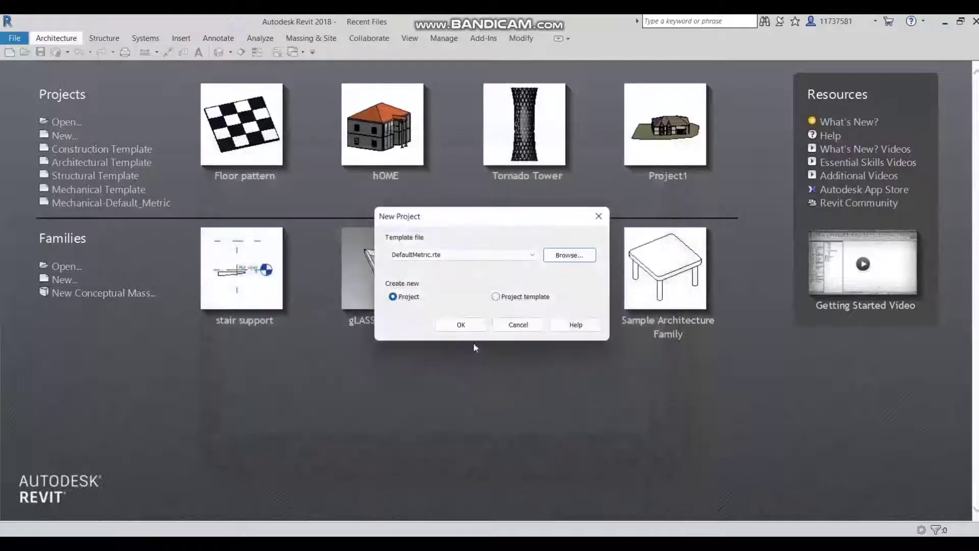
pyautogui.click(461, 323)
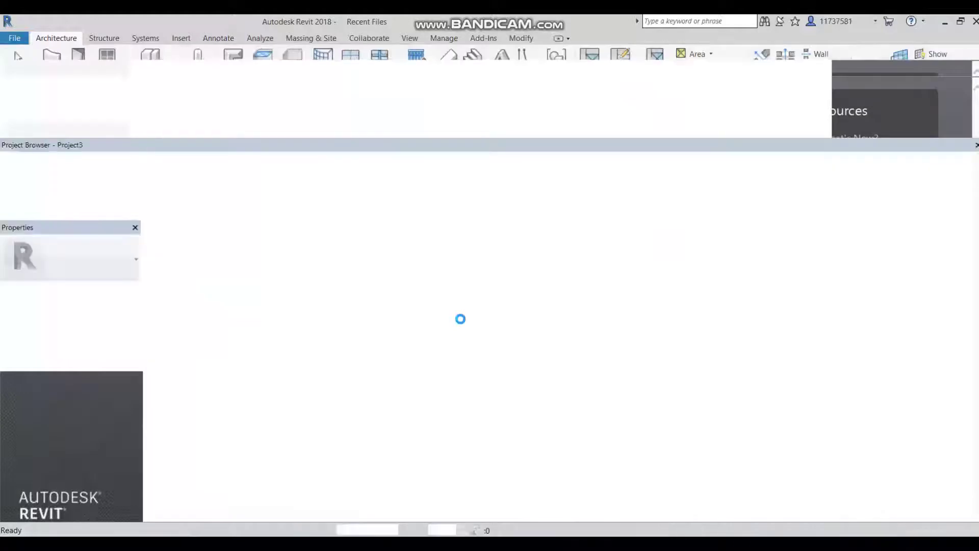
# - Set the project length units to meters
pyautogui.press('n')
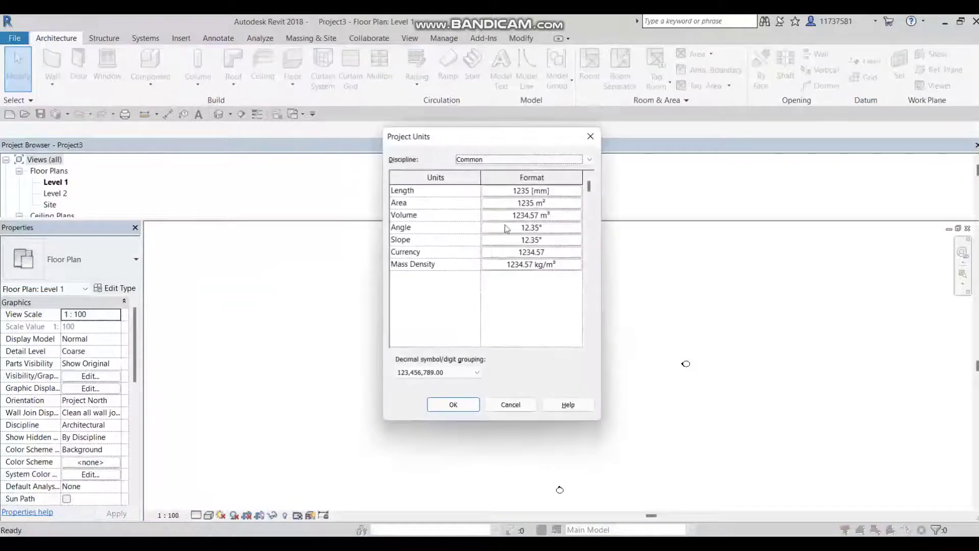
pyautogui.click(560, 192)
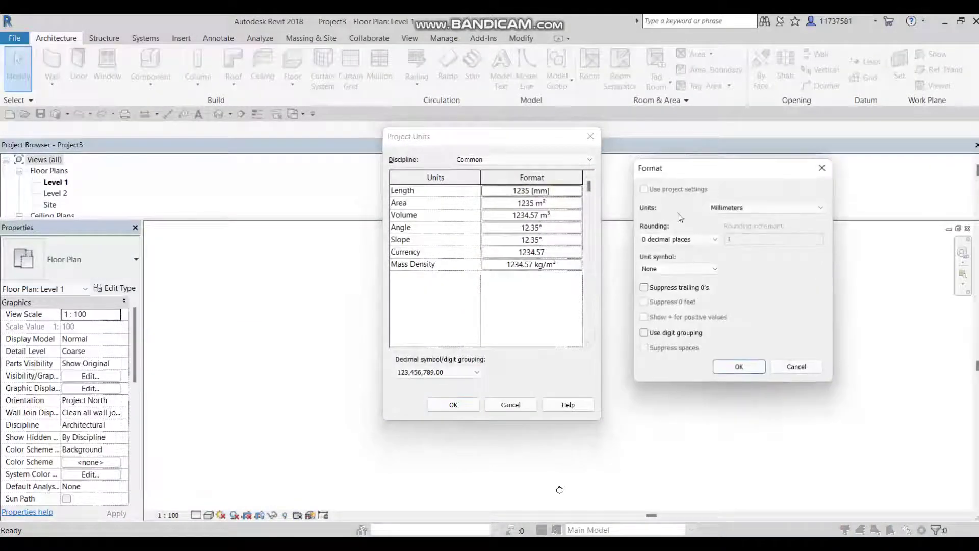
pyautogui.click(739, 208)
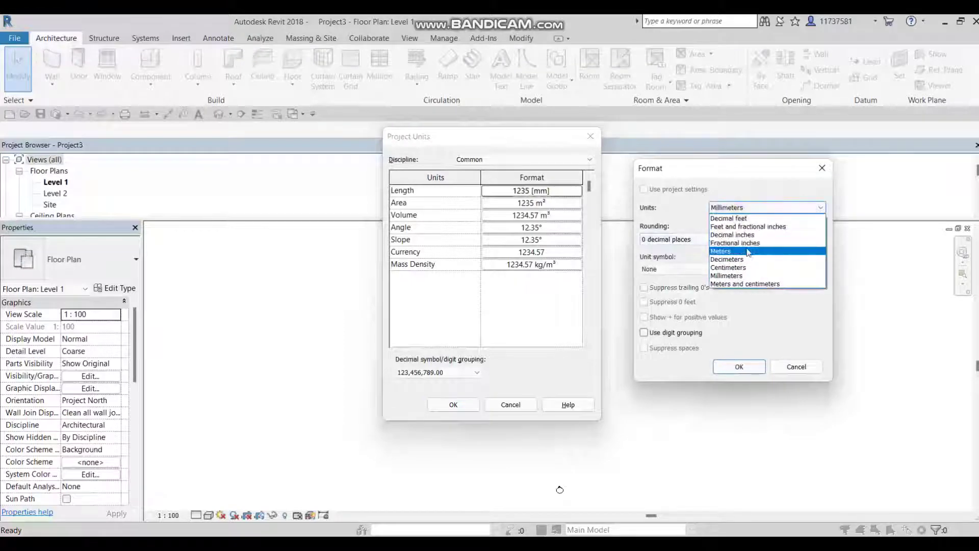
pyautogui.click(748, 251)
pyautogui.click(738, 367)
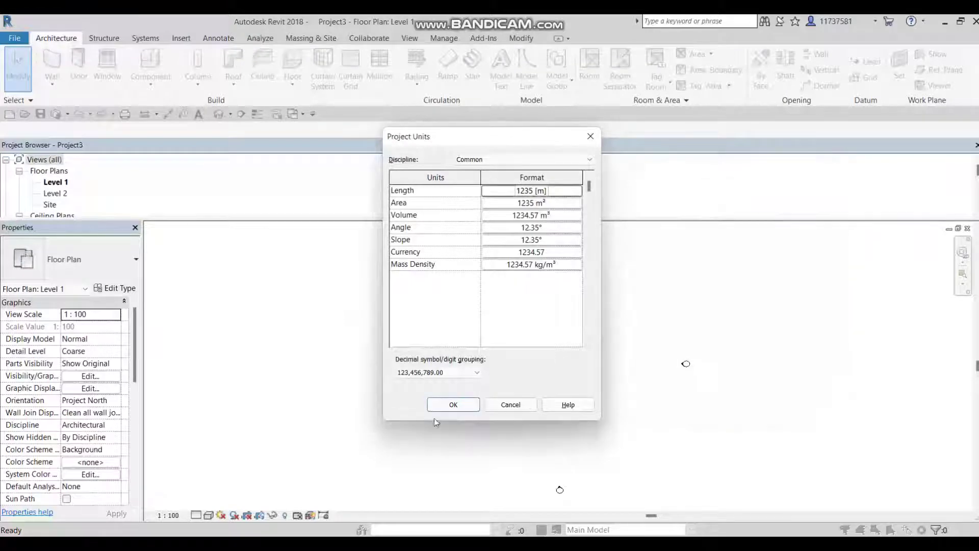
pyautogui.click(439, 405)
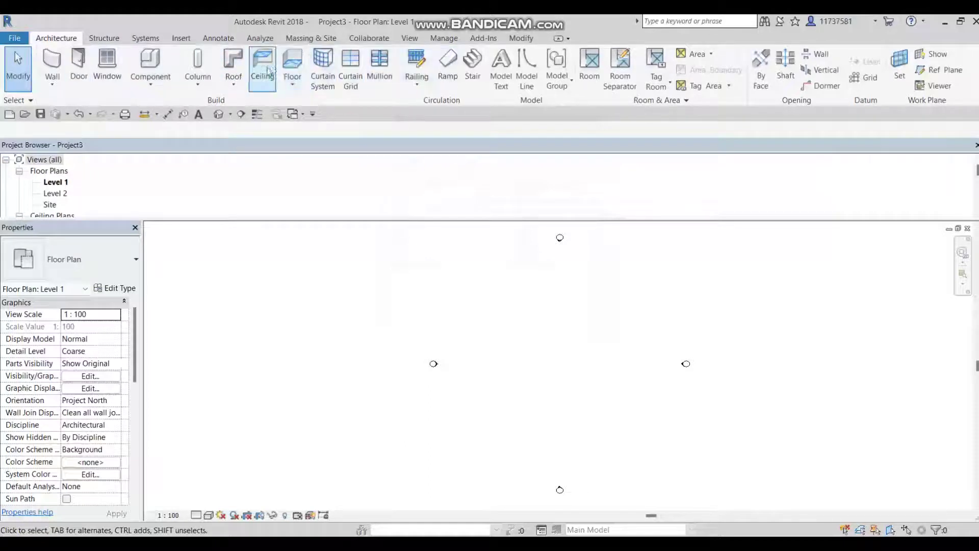
# - Begin a floor boundary with straight lines and place the square's top edge
pyautogui.click(292, 66)
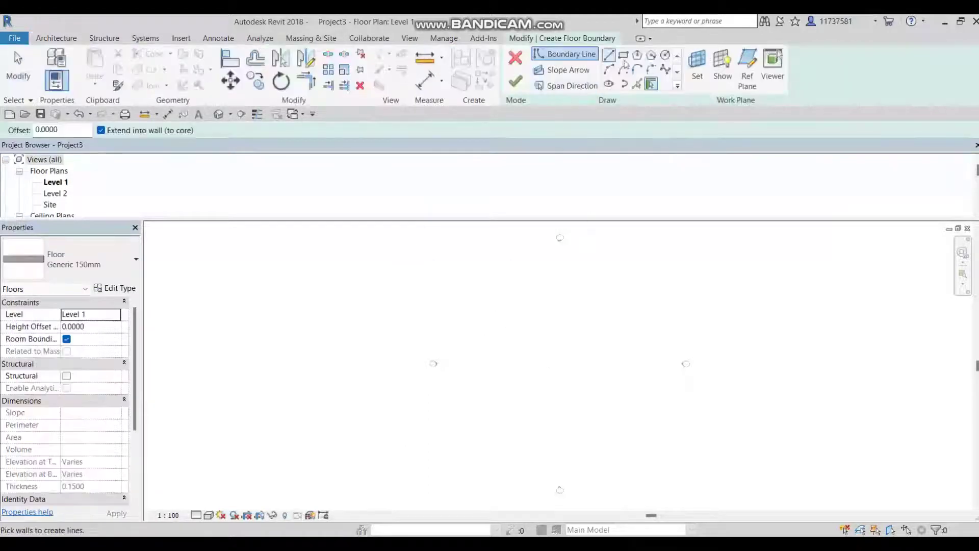
pyautogui.click(608, 55)
pyautogui.click(529, 319)
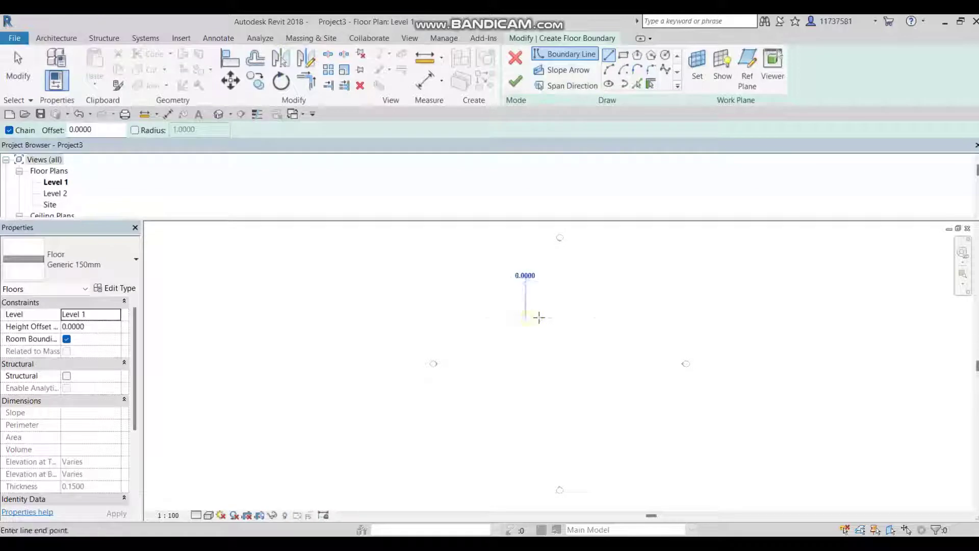
pyautogui.scroll(2, 544, 316)
pyautogui.scroll(2, 544, 317)
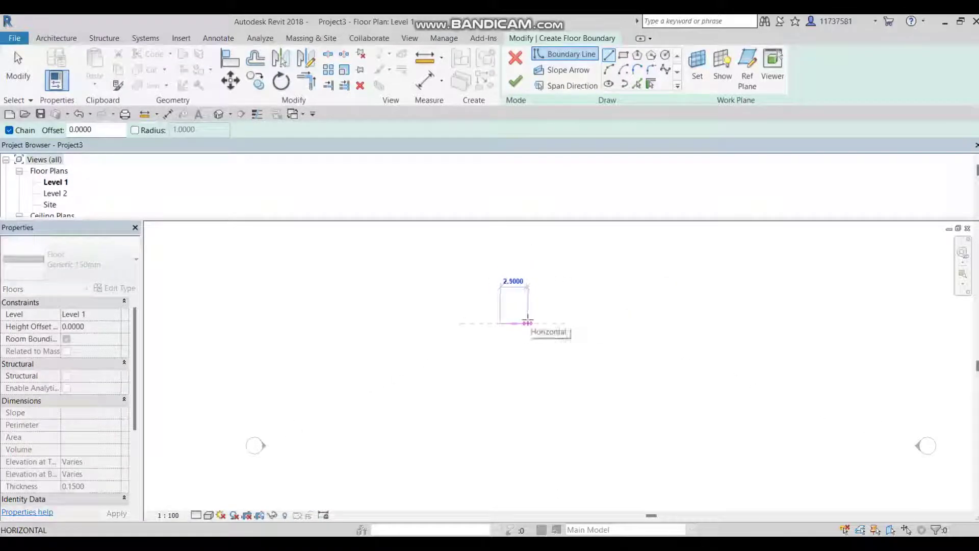
pyautogui.click(527, 322)
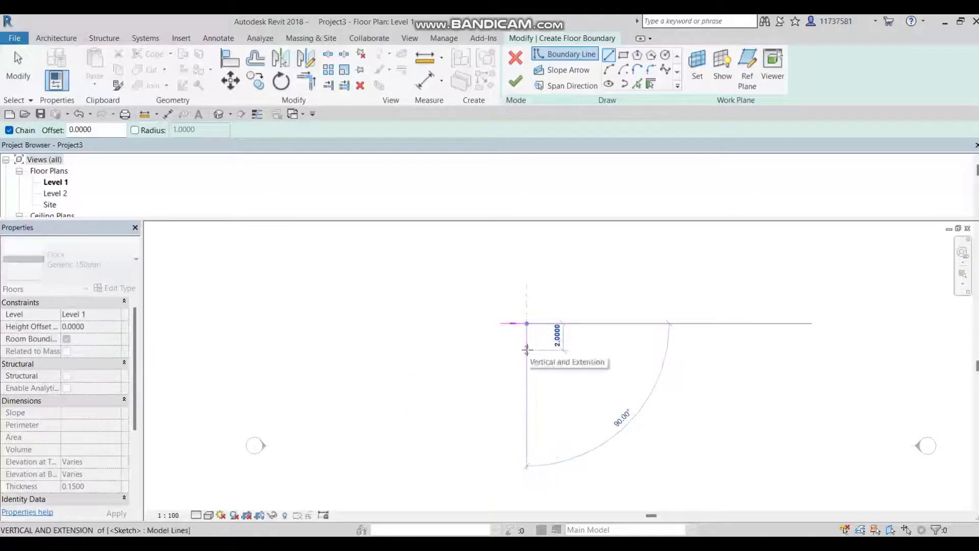
# - Complete the 2 m square boundary, redrawing the left edge, and finish the floor
pyautogui.click(527, 349)
pyautogui.click(500, 349)
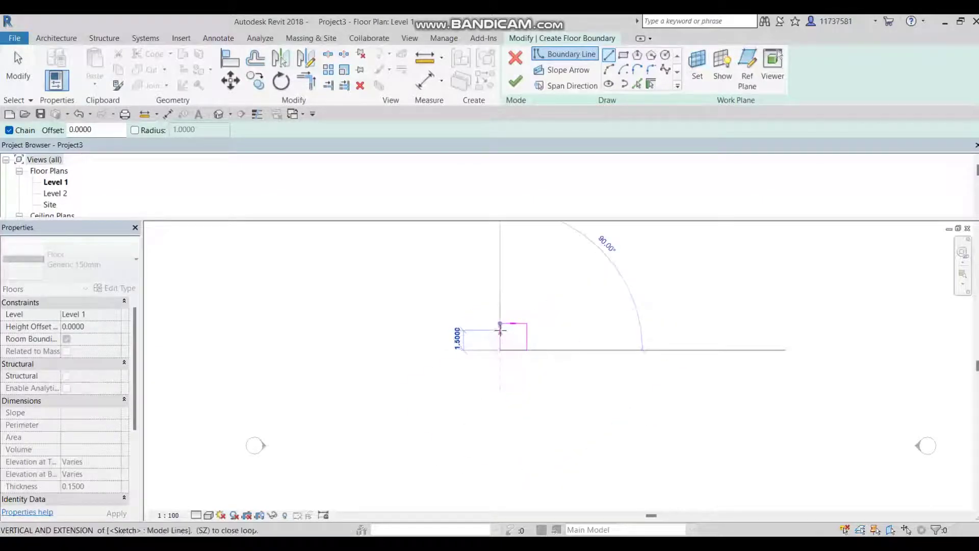
pyautogui.click(500, 323)
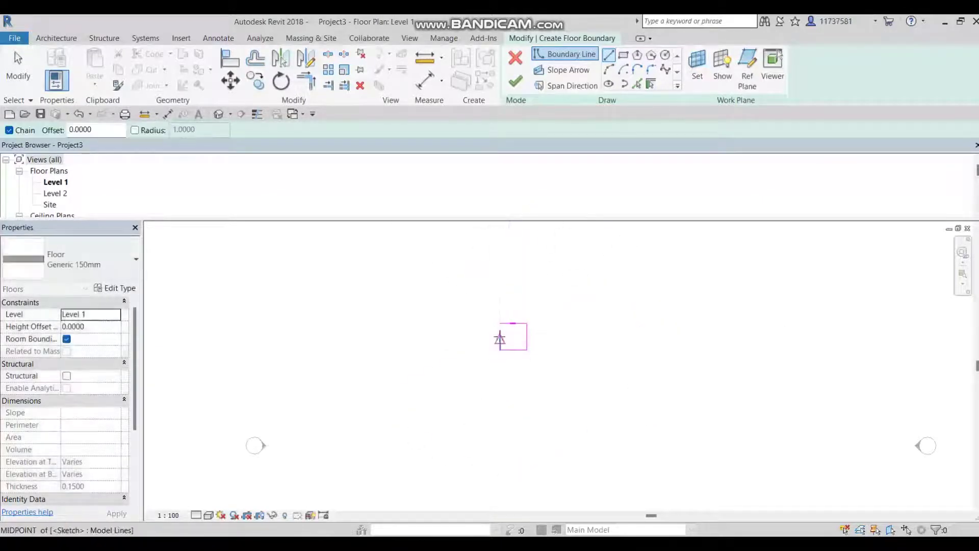
pyautogui.hotkey('ctrl', 'z')
pyautogui.click(500, 350)
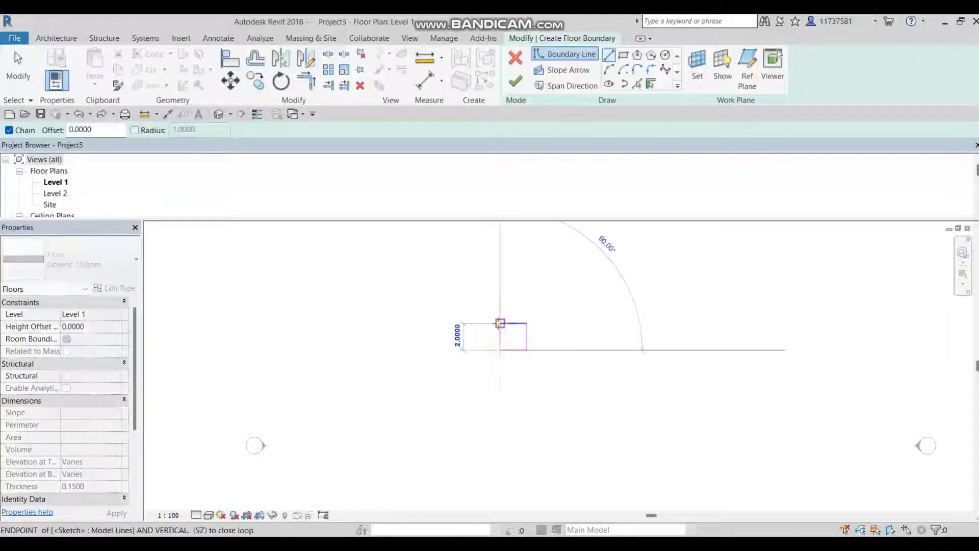
pyautogui.click(499, 323)
pyautogui.click(516, 82)
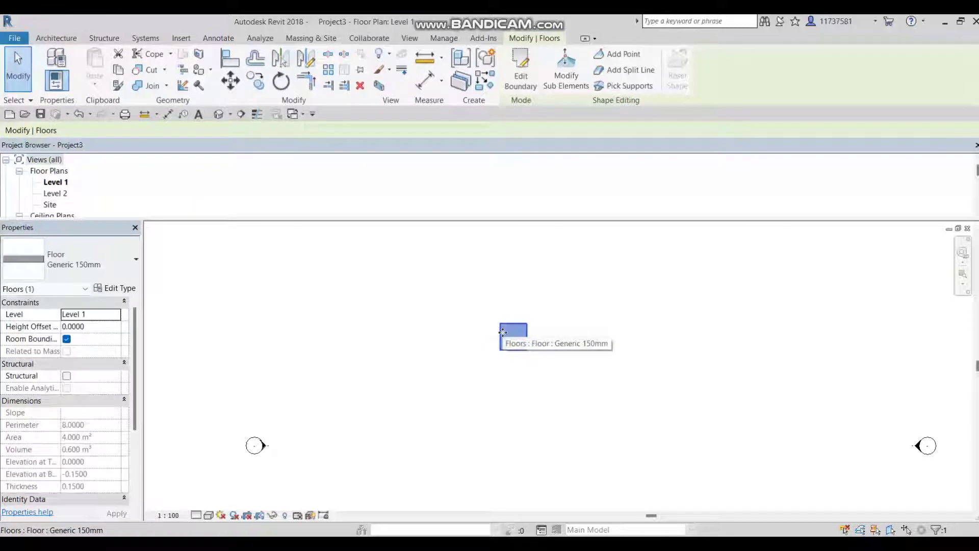
# - Make the floor Concrete-Commercial 362mm and select it in the 3D view
pyautogui.click(119, 274)
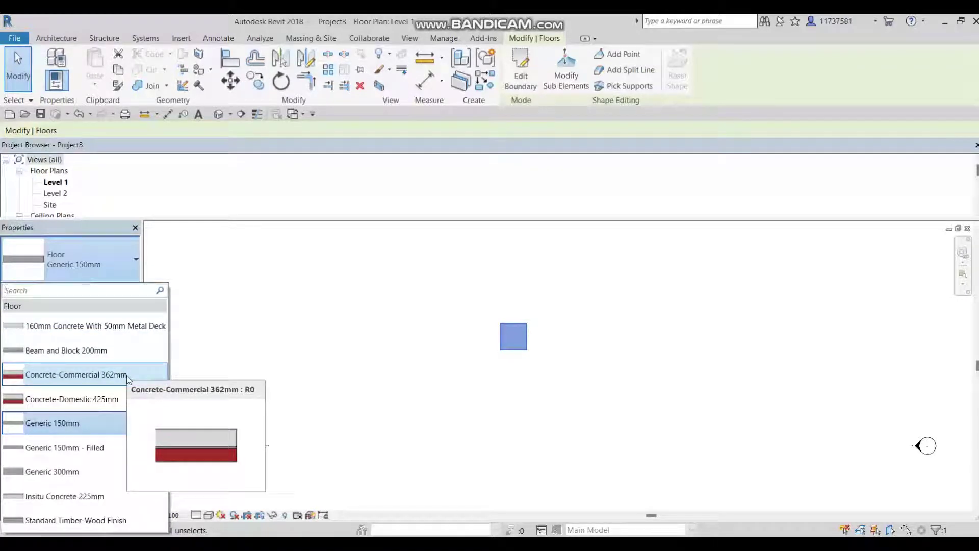
pyautogui.click(128, 379)
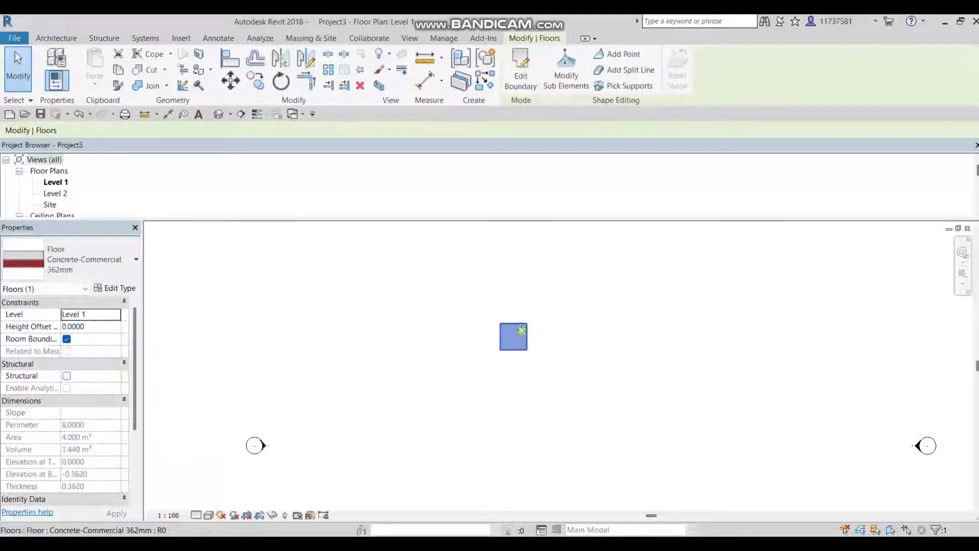
pyautogui.click(225, 115)
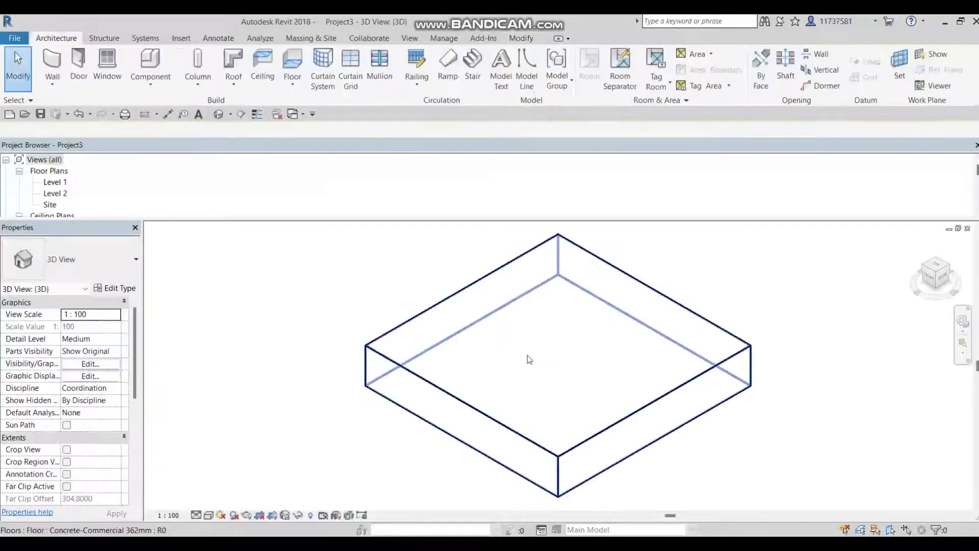
pyautogui.moveTo(527, 357)
pyautogui.mouseDown(button='middle')
pyautogui.moveTo(474, 227)
pyautogui.moveTo(454, 402)
pyautogui.mouseUp(button='middle')
pyautogui.click(457, 389)
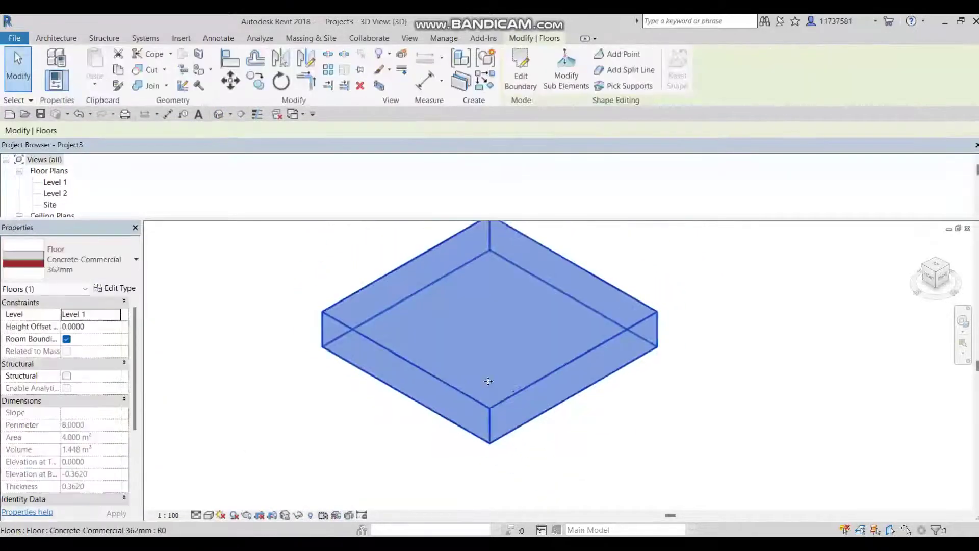
# - Split the slab into layer parts and select its 0.2 m top part
pyautogui.scroll(-2, 461, 377)
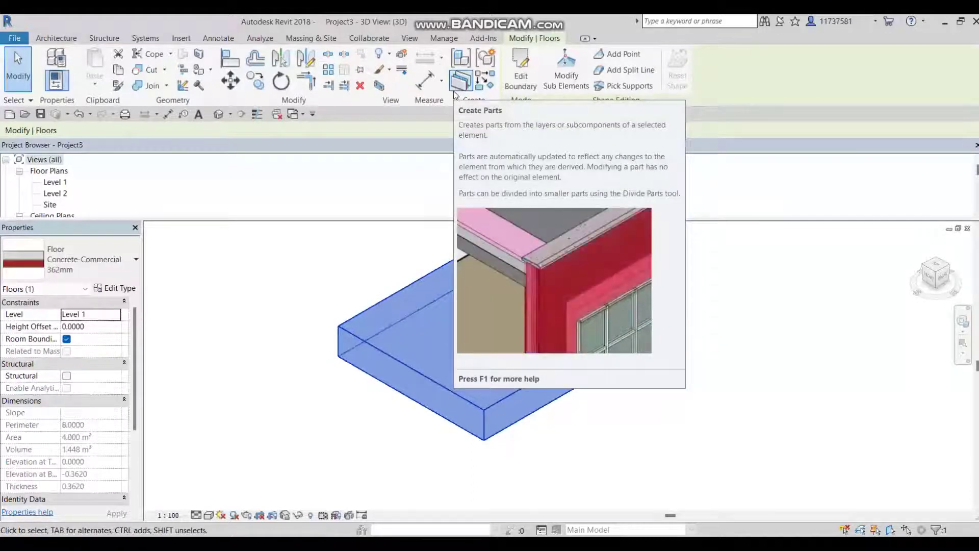
pyautogui.click(455, 93)
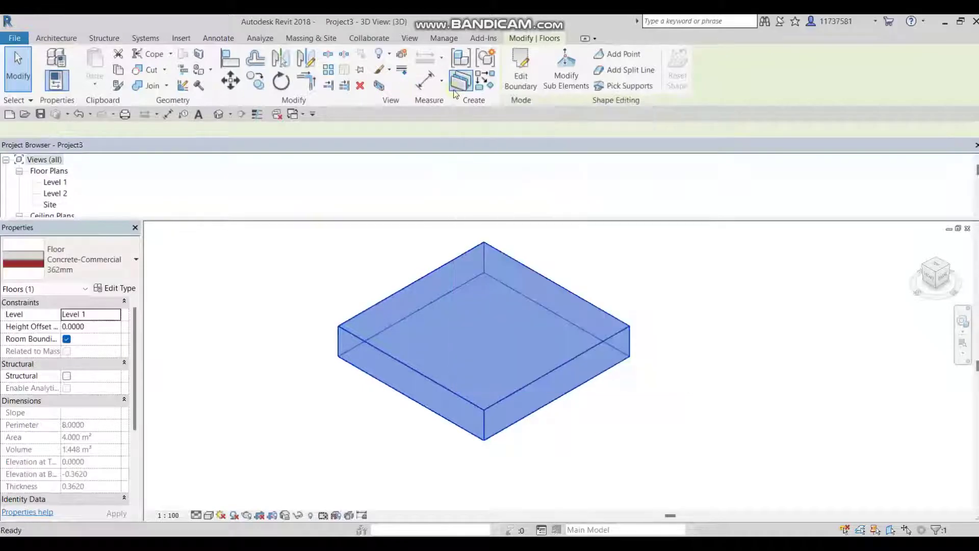
pyautogui.click(548, 428)
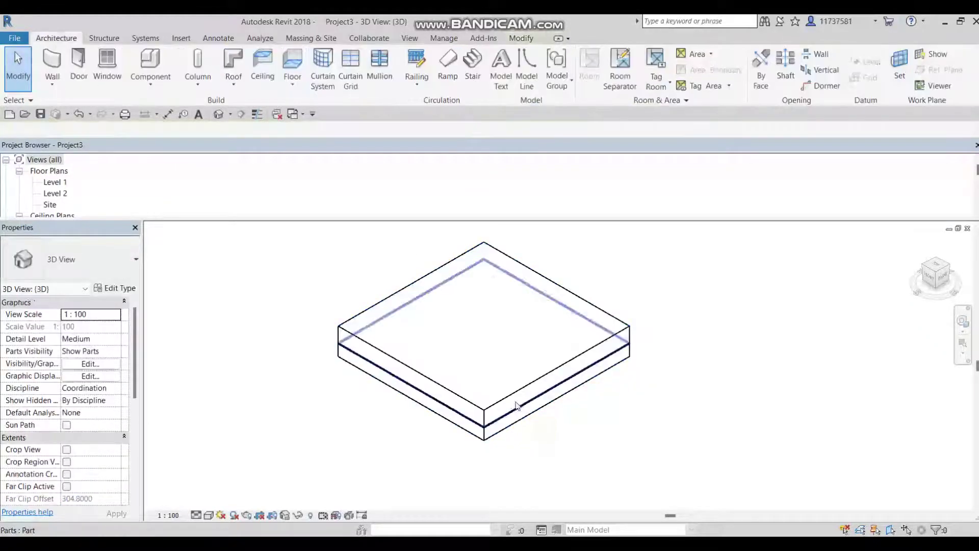
pyautogui.click(512, 403)
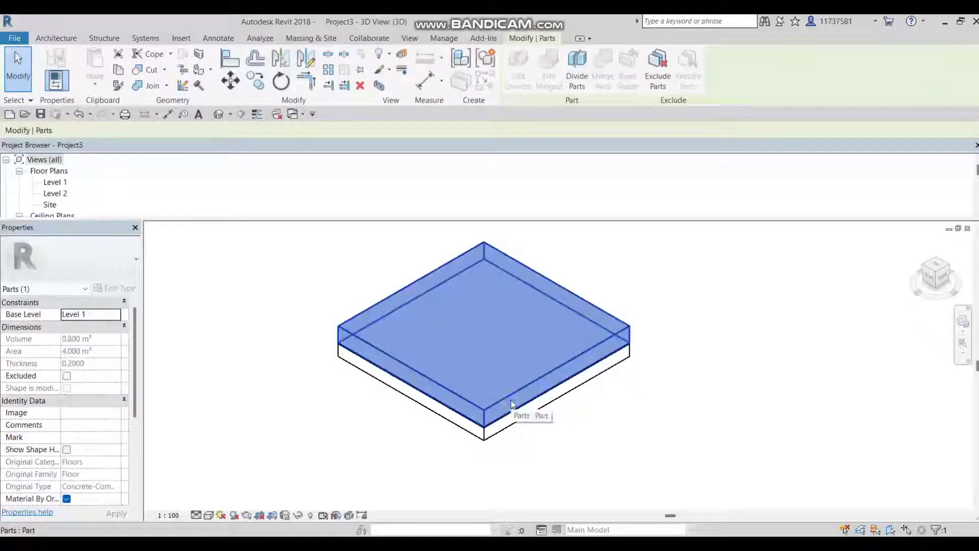
# - Divide the top part and edit its division sketch in the Level 2 plan
pyautogui.click(572, 61)
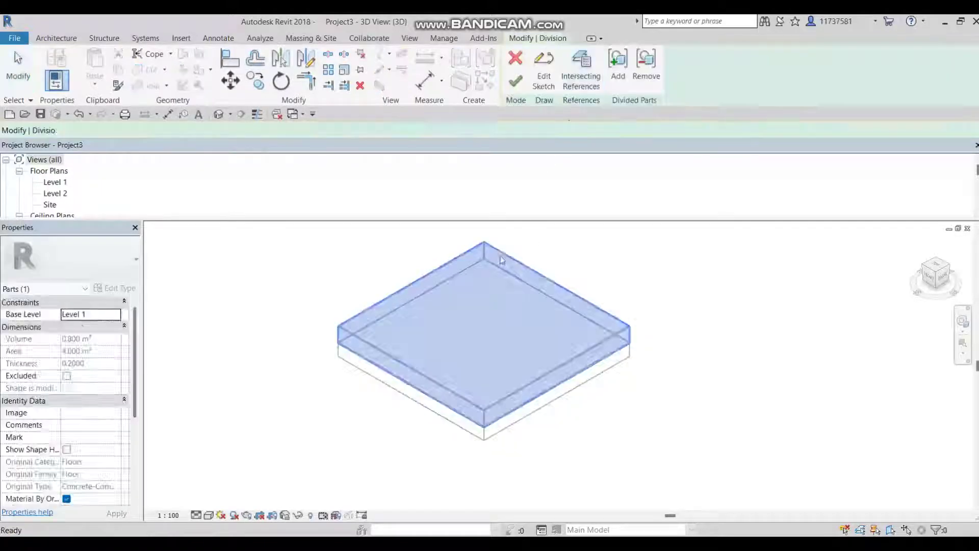
pyautogui.click(544, 71)
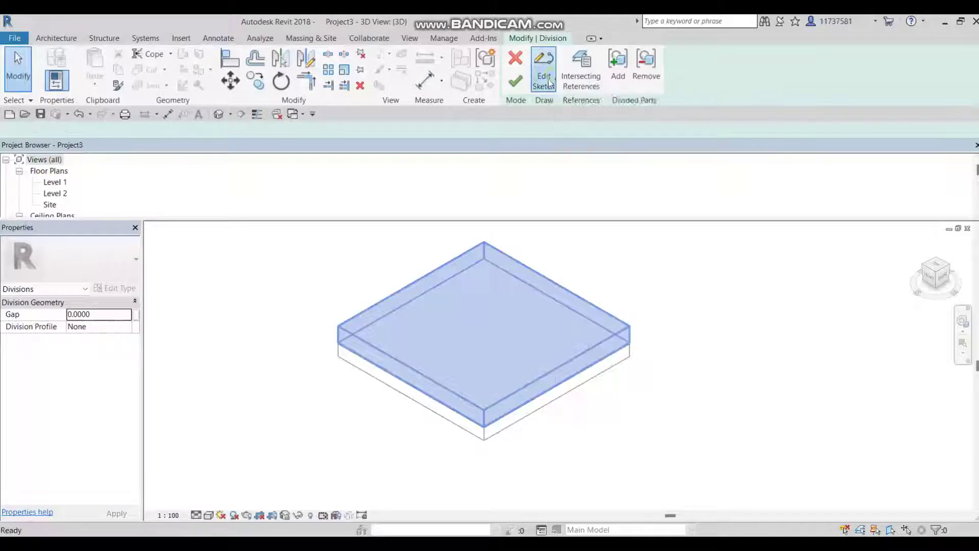
pyautogui.click(56, 182)
pyautogui.doubleClick(55, 182)
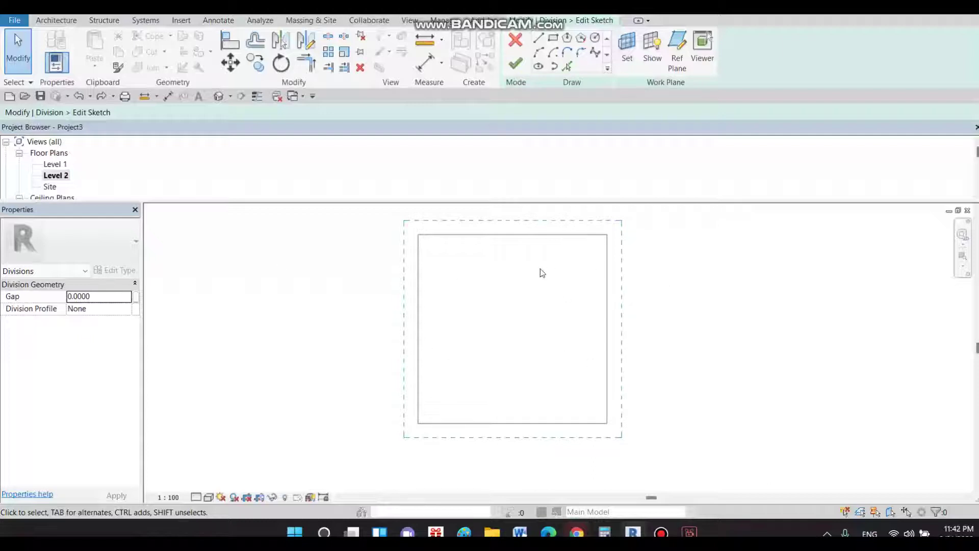
# - Draw the top horizontal division line across the floor
pyautogui.click(538, 38)
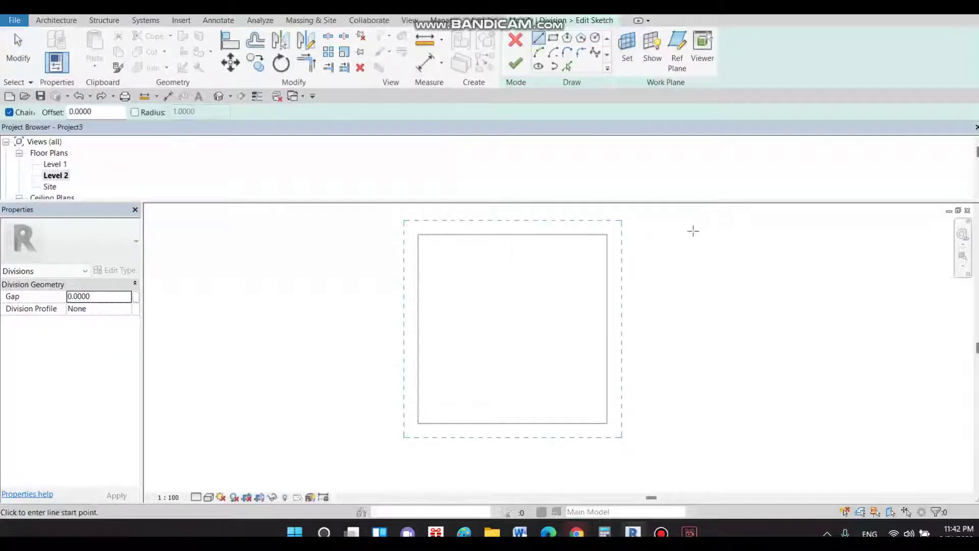
pyautogui.click(654, 234)
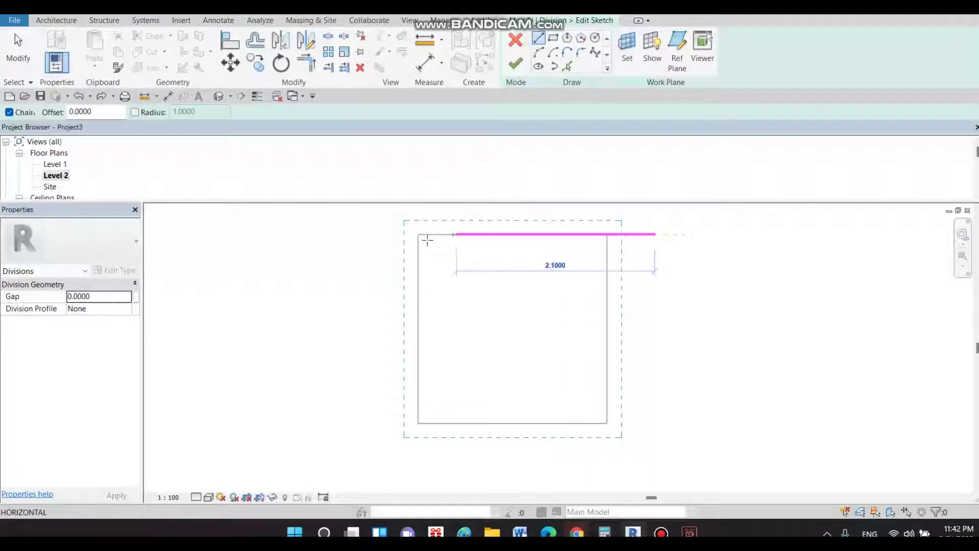
pyautogui.click(371, 234)
pyautogui.press('Escape')
pyautogui.press('Escape')
# - Draw a second horizontal division line across the floor with LI
pyautogui.press('l')
pyautogui.press('i')
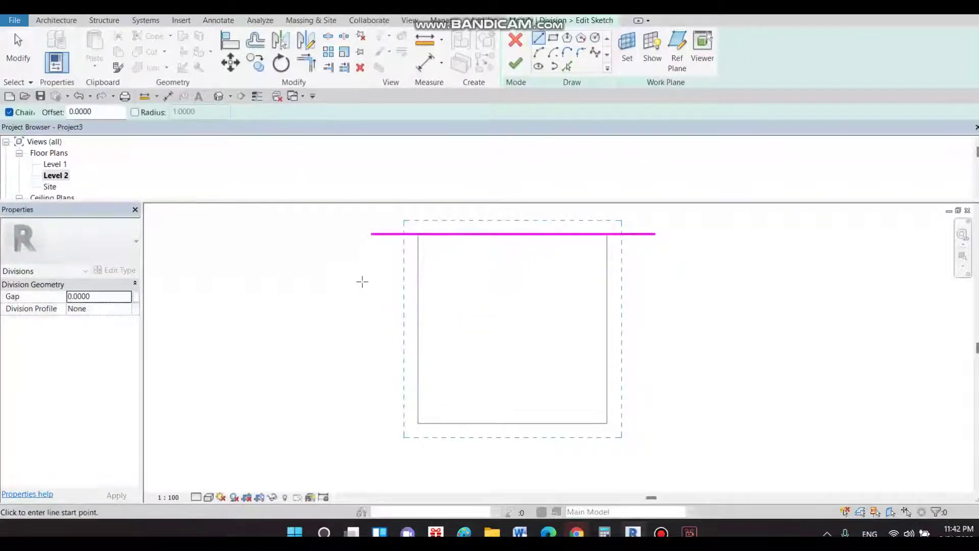
pyautogui.click(371, 281)
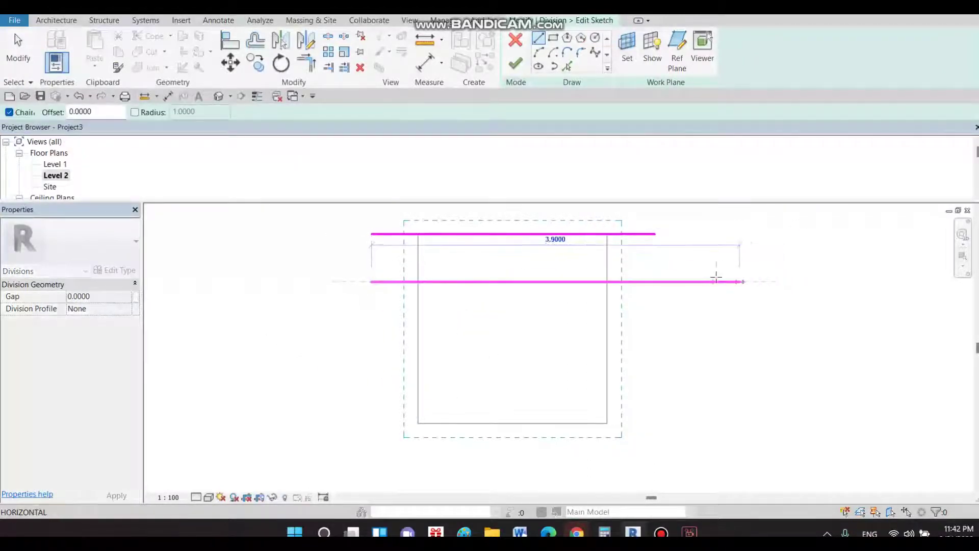
pyautogui.click(656, 280)
pyautogui.press('Escape')
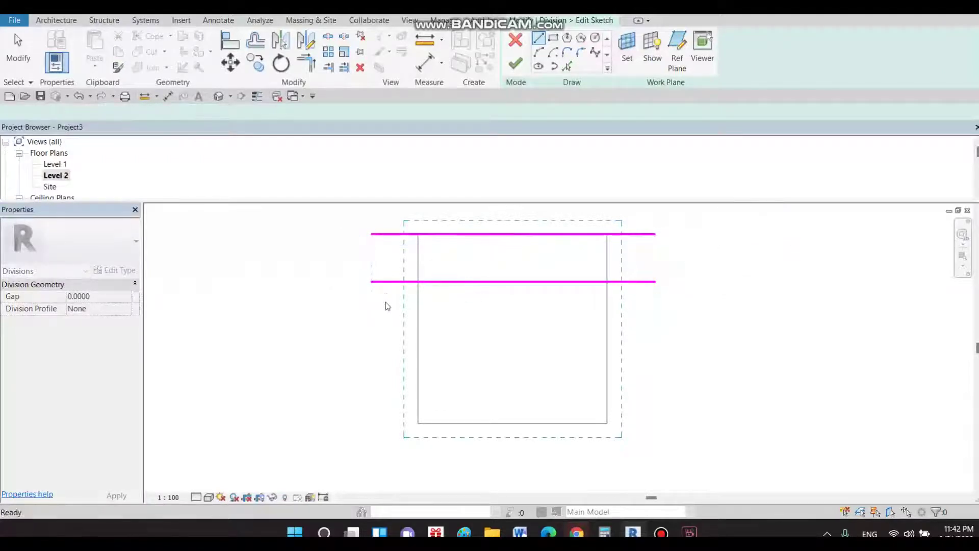
pyautogui.press('Escape')
# - Copy the second line to place a third line 0.5 below it
pyautogui.click(380, 281)
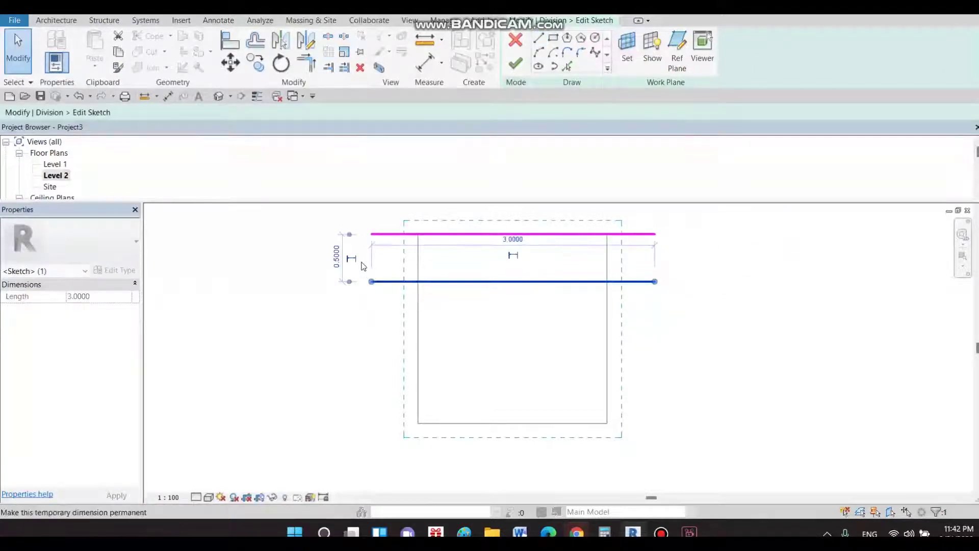
pyautogui.click(255, 62)
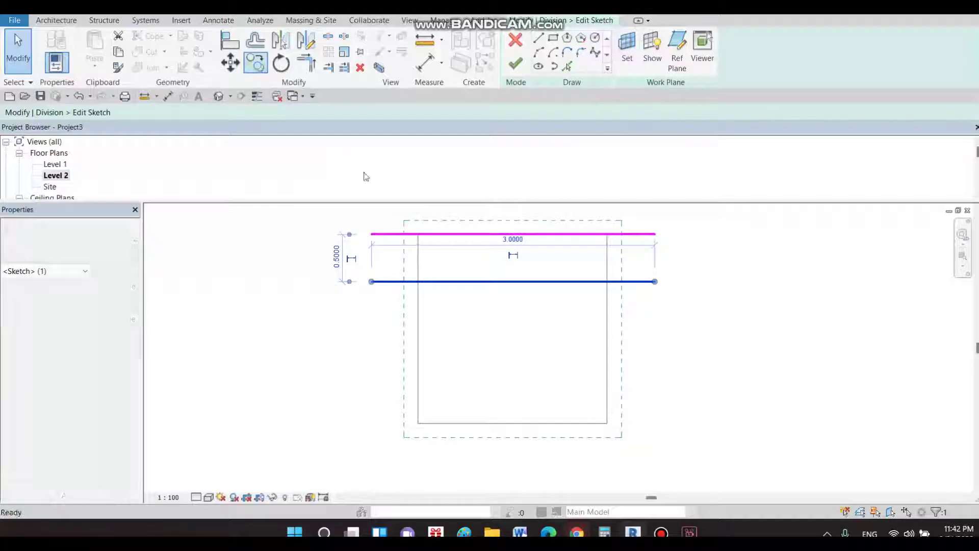
pyautogui.click(403, 281)
pyautogui.click(395, 234)
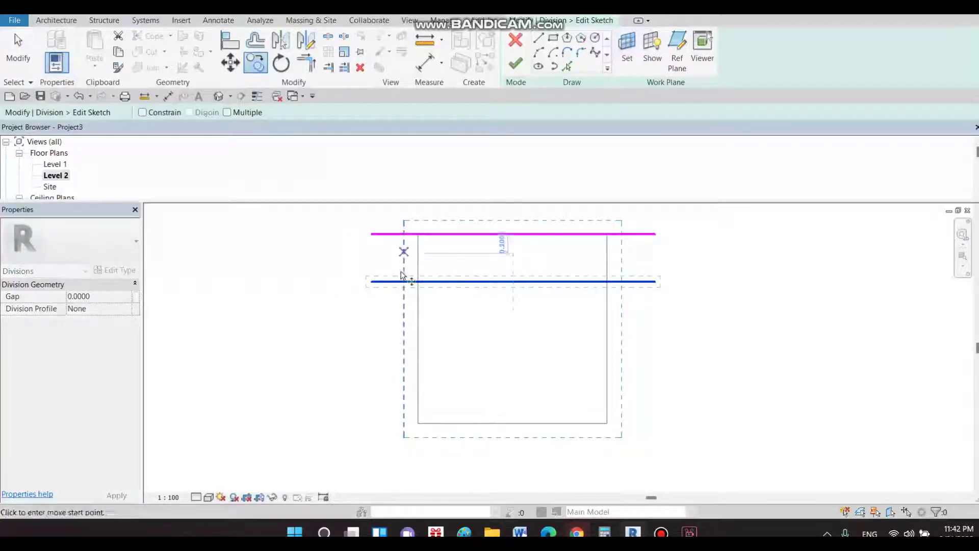
pyautogui.click(401, 281)
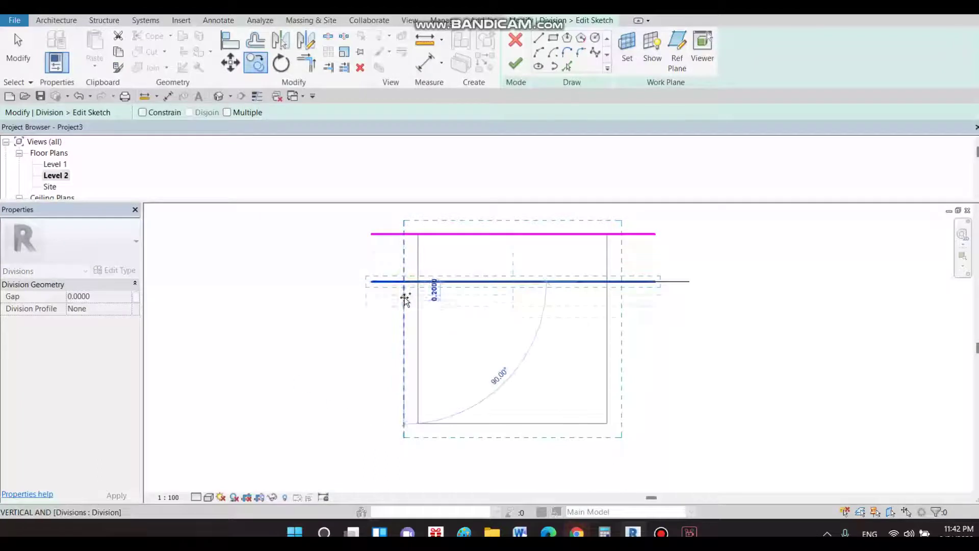
pyautogui.click(404, 328)
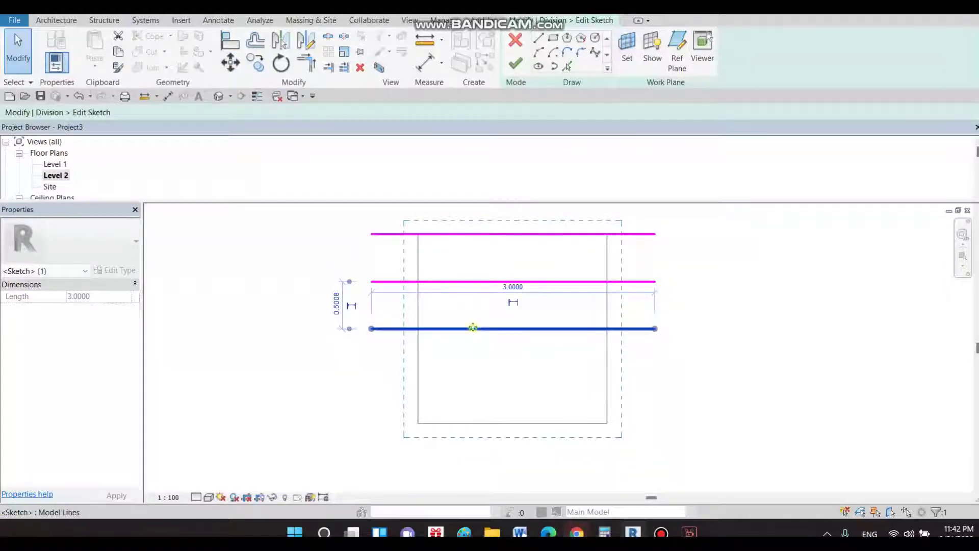
# - Copy a fourth line 0.5 lower with Multiple on, then measure to the bottom edge
pyautogui.click(254, 62)
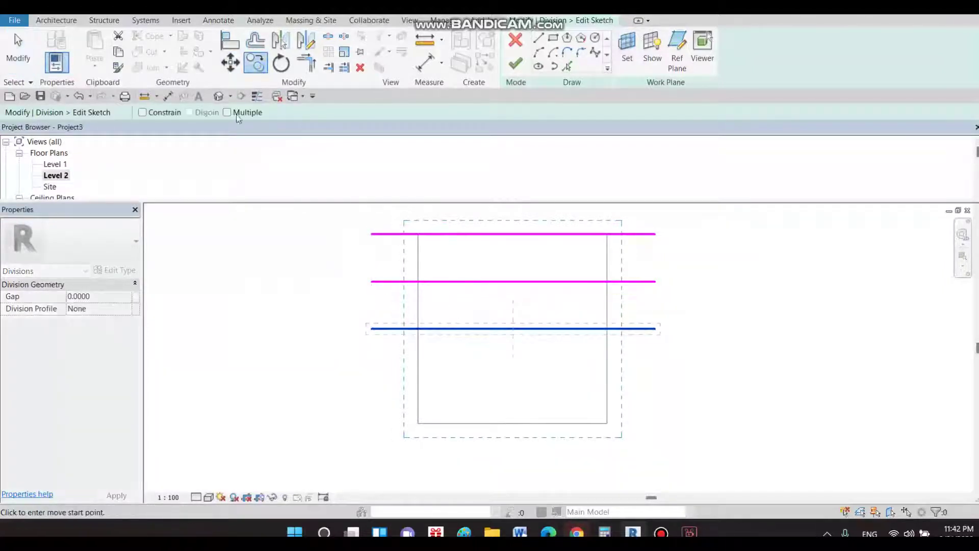
pyautogui.click(227, 112)
pyautogui.click(426, 329)
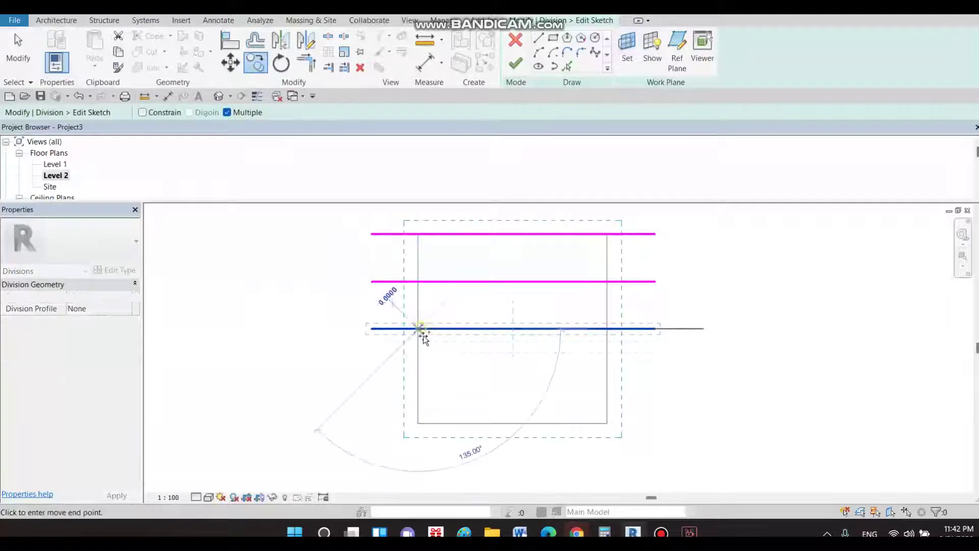
pyautogui.click(419, 375)
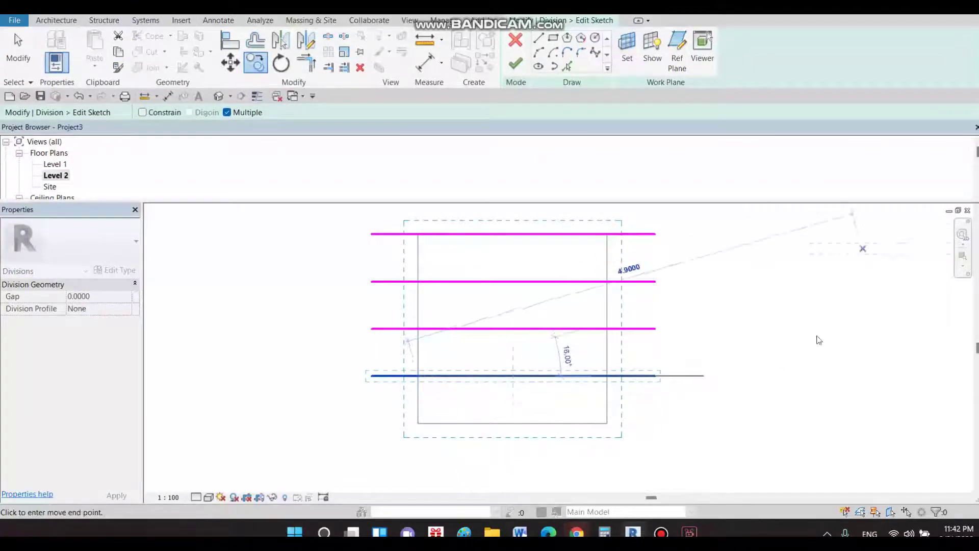
pyautogui.press('Escape')
pyautogui.press('Escape')
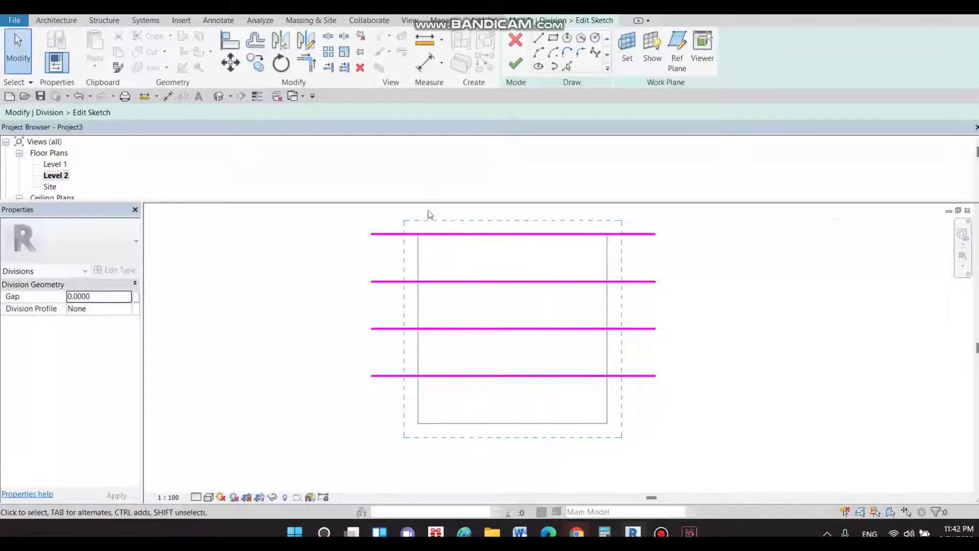
pyautogui.click(425, 40)
pyautogui.click(466, 423)
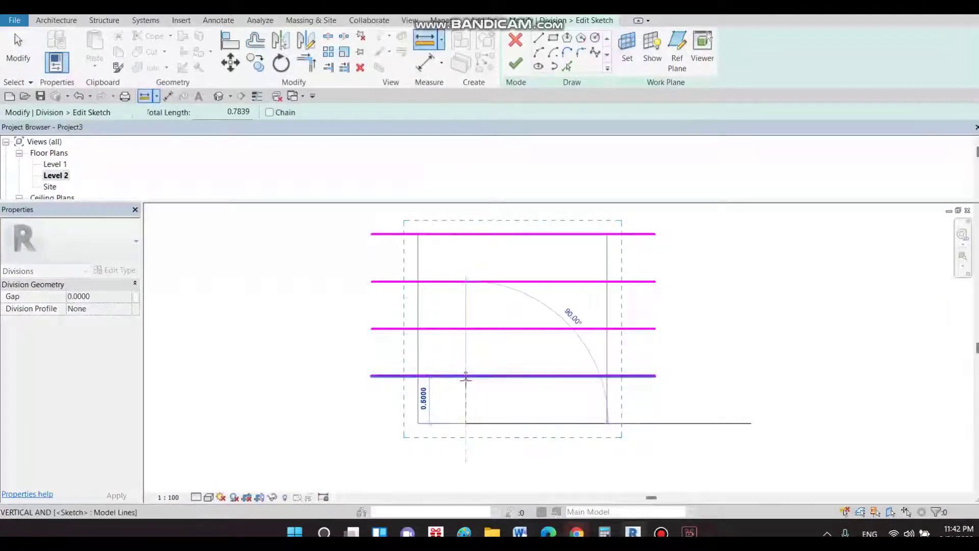
# - Draw a vertical division line along the floor's left edge, reaching above the floor
pyautogui.press('Escape')
pyautogui.press('Escape')
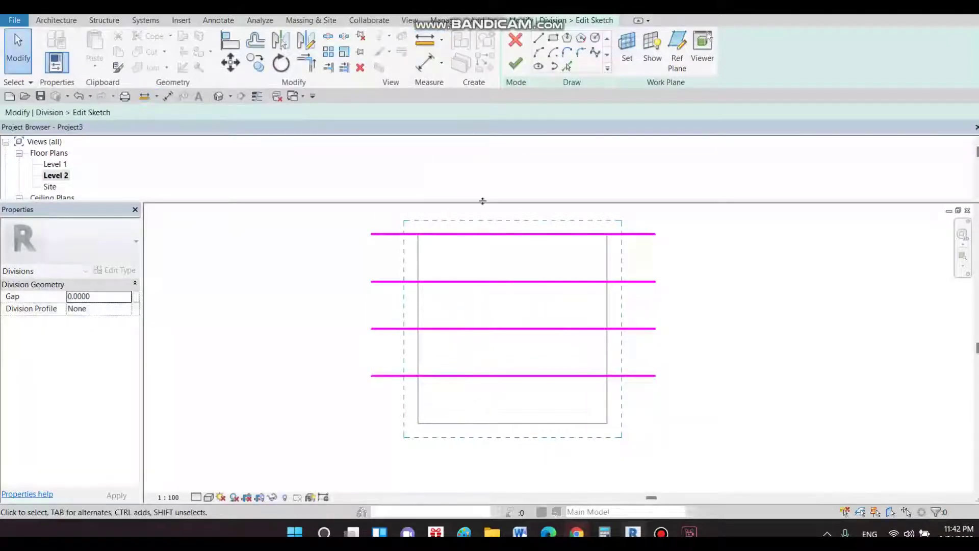
pyautogui.click(538, 41)
pyautogui.moveTo(500, 280); pyautogui.dragTo(500, 225, button='middle')
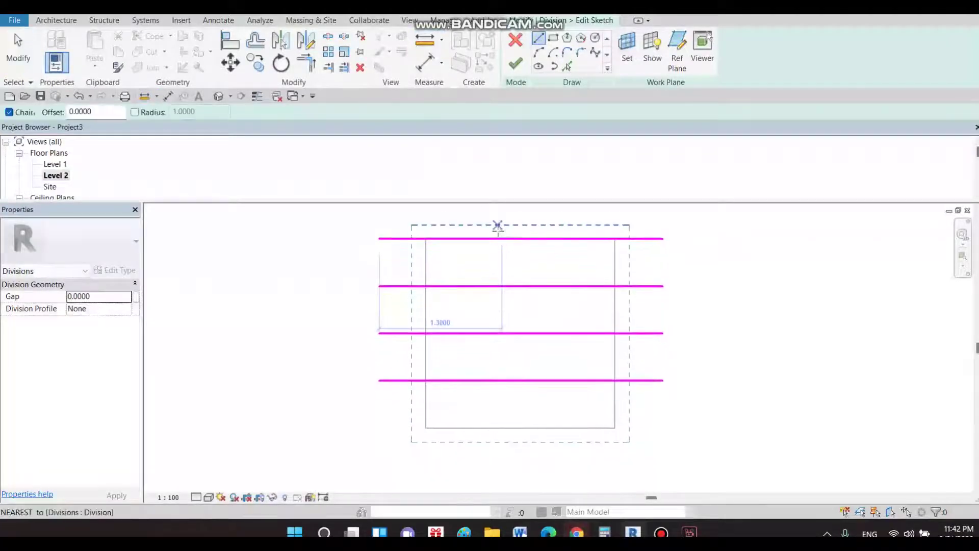
pyautogui.moveTo(502, 334); pyautogui.dragTo(502, 410, button='middle')
pyautogui.moveTo(498, 255)
pyautogui.mouseDown(button='middle')
pyautogui.moveTo(531, 249)
pyautogui.moveTo(504, 223)
pyautogui.mouseUp(button='middle')
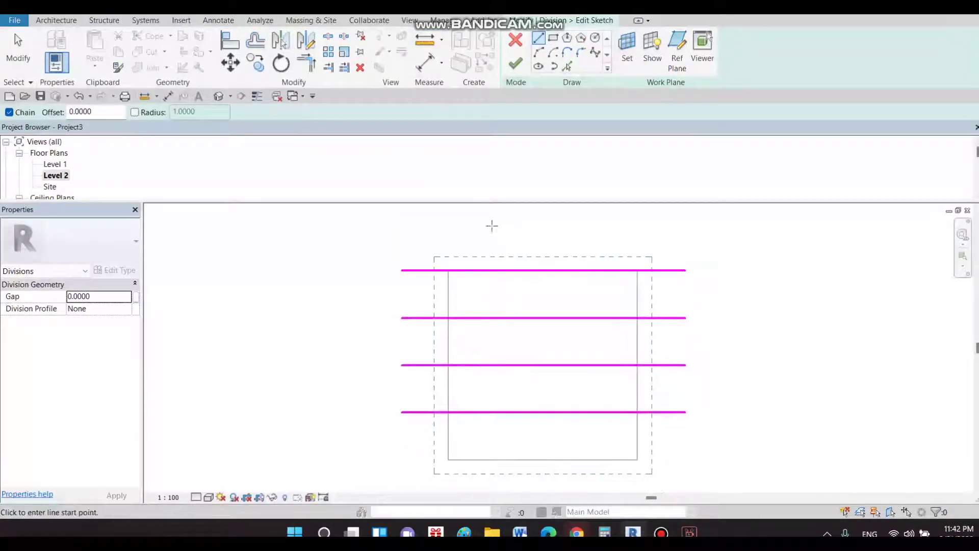
pyautogui.click(478, 214)
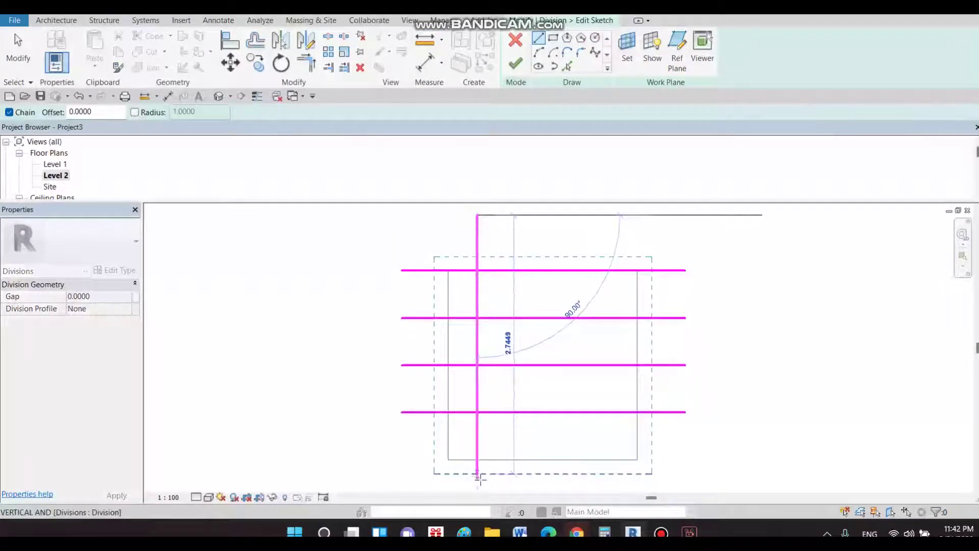
pyautogui.press('Escape')
pyautogui.click(448, 270)
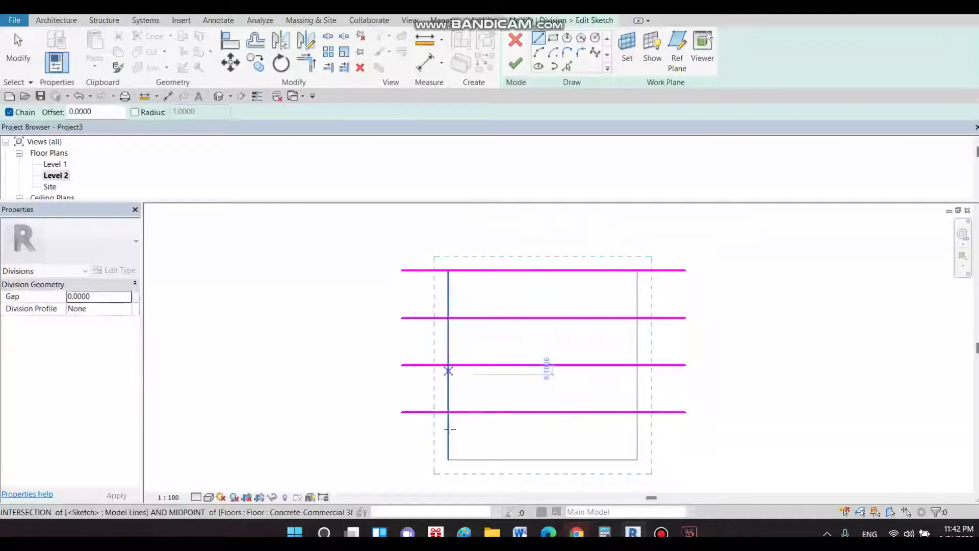
pyautogui.click(448, 453)
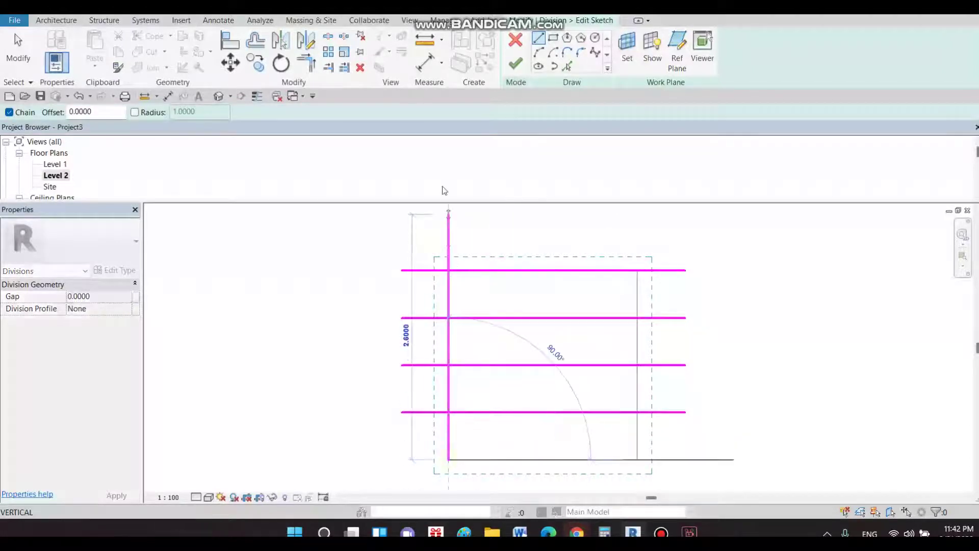
pyautogui.click(449, 223)
pyautogui.press('Escape')
pyautogui.press('Escape')
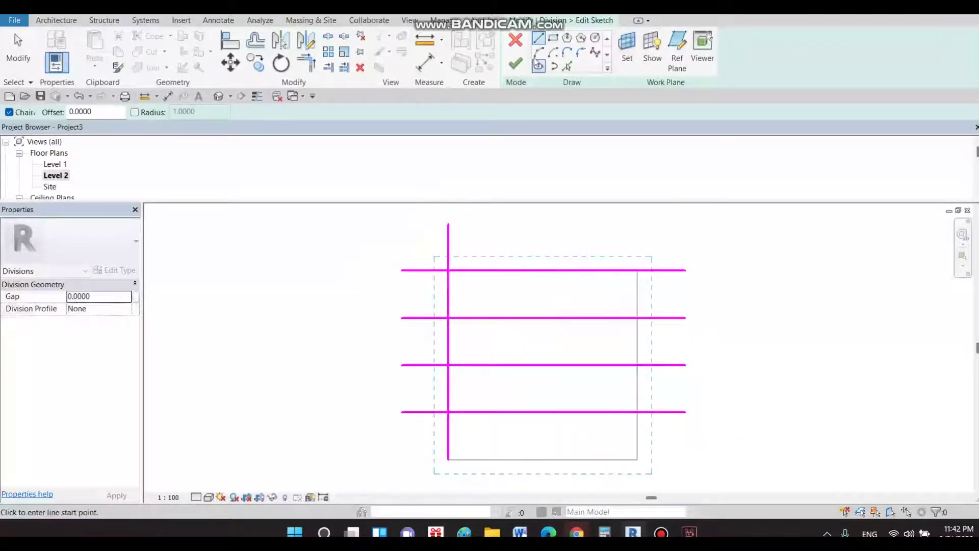
# - Extend the left-edge vertical line below the floor's bottom edge
pyautogui.click(538, 38)
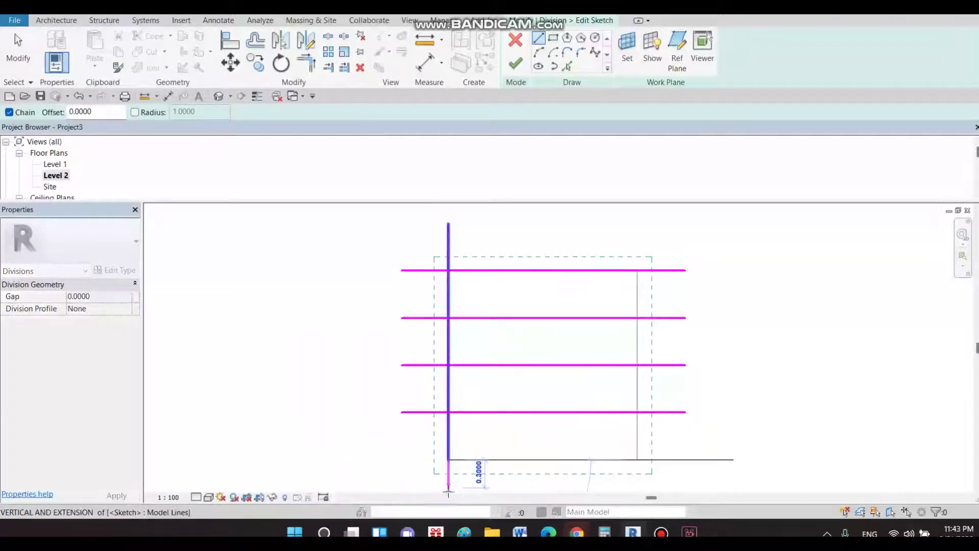
pyautogui.scroll(-1, 448, 459)
pyautogui.moveTo(470, 432); pyautogui.dragTo(465, 447, button='middle')
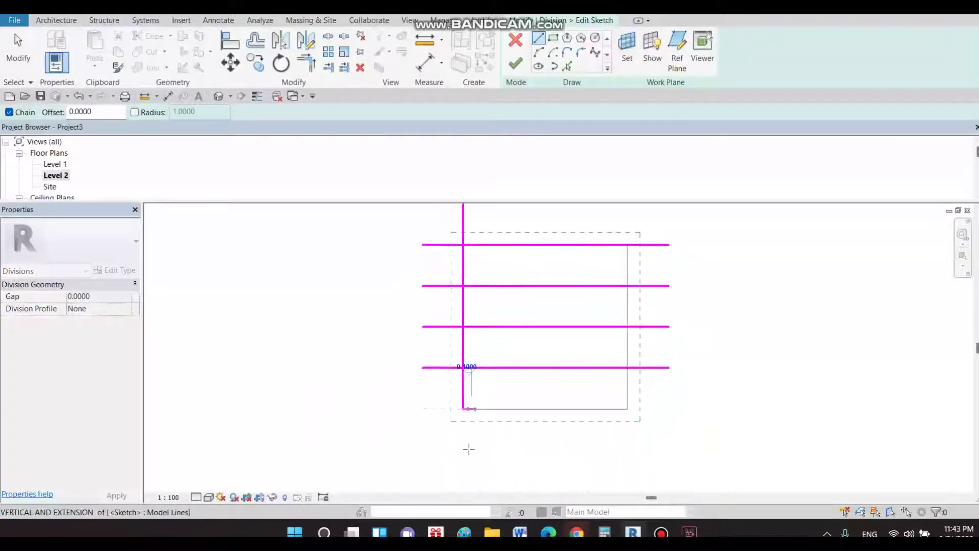
pyautogui.click(465, 448)
pyautogui.press('Escape')
pyautogui.press('Escape')
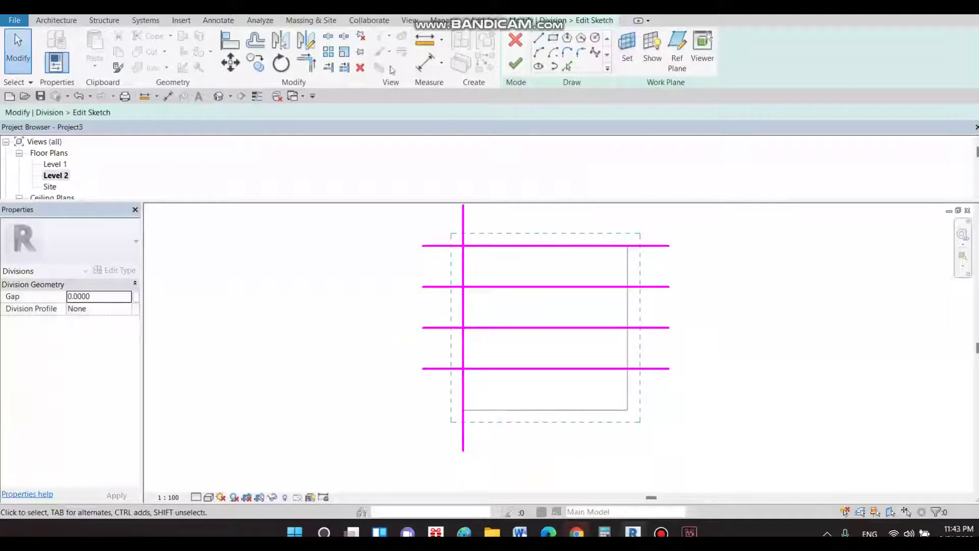
pyautogui.click(256, 70)
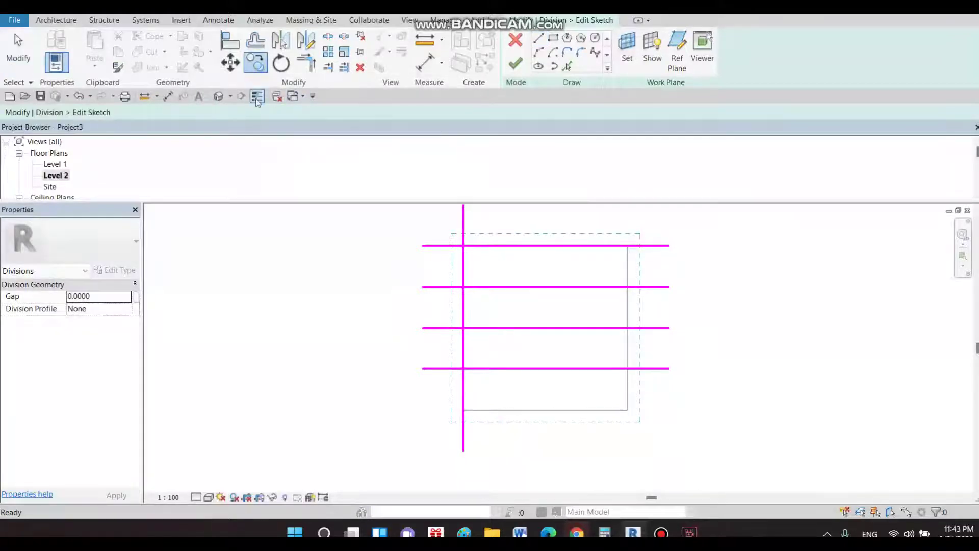
# - Select both left-edge vertical segments and pick a copy base point on them
pyautogui.press('Escape')
pyautogui.click(462, 224)
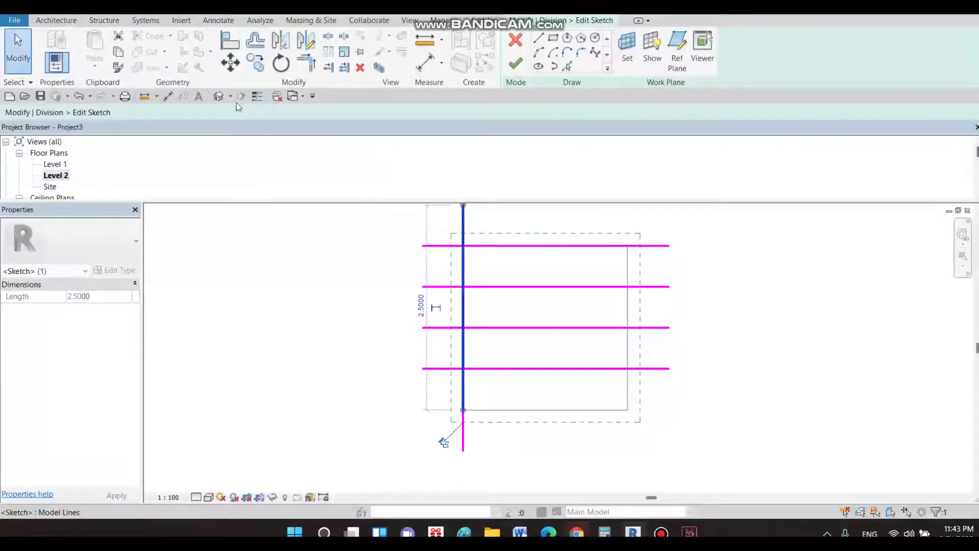
pyautogui.keyDown('ctrl'); pyautogui.click(465, 438); pyautogui.keyUp('ctrl')
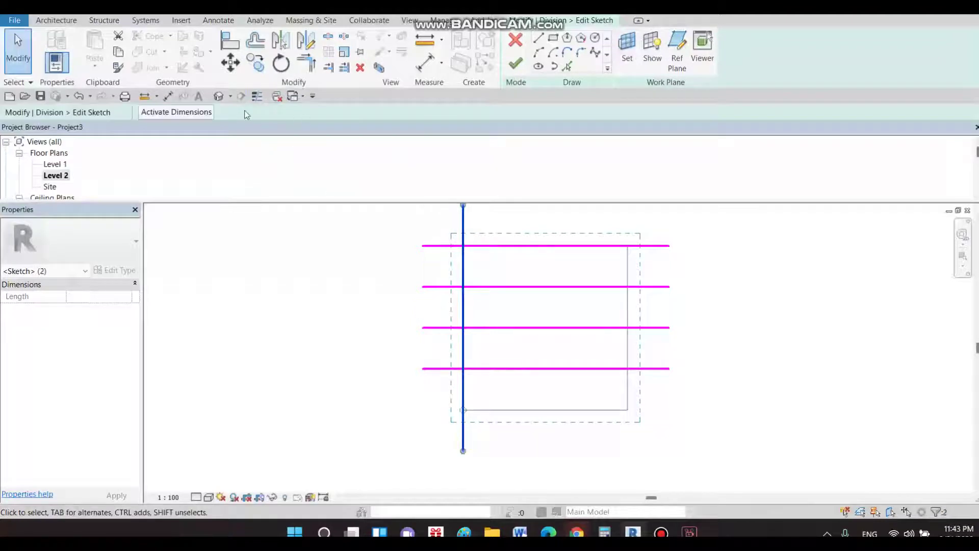
pyautogui.click(256, 62)
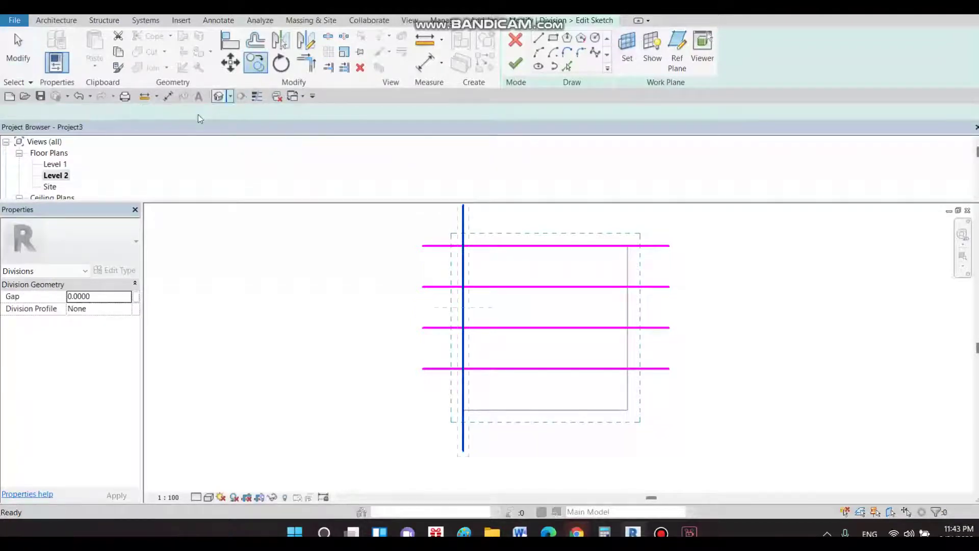
pyautogui.click(463, 245)
# - Place four vertical copies at 0.5 spacing out to the right edge, then recentre the grid
pyautogui.moveTo(500, 253); pyautogui.dragTo(503, 298, button='middle')
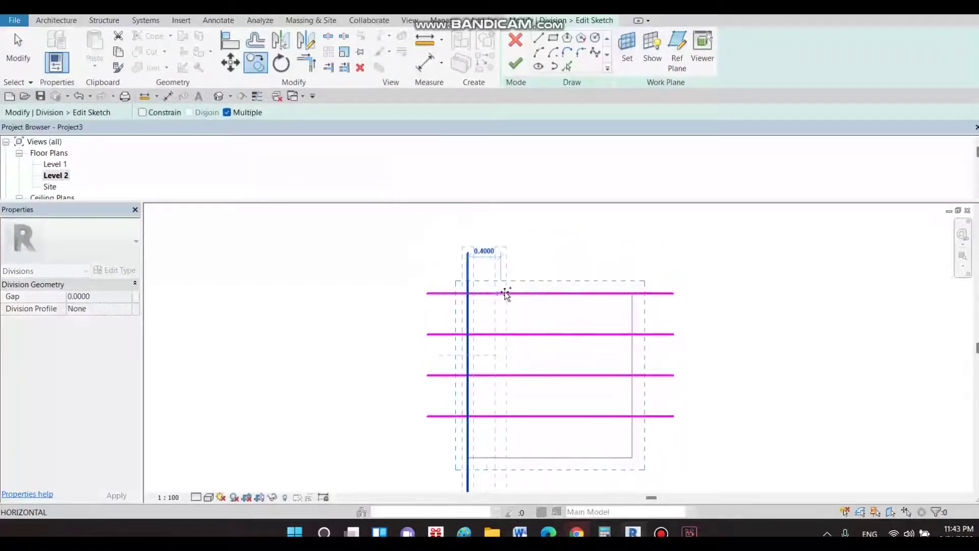
pyautogui.click(509, 294)
pyautogui.click(549, 293)
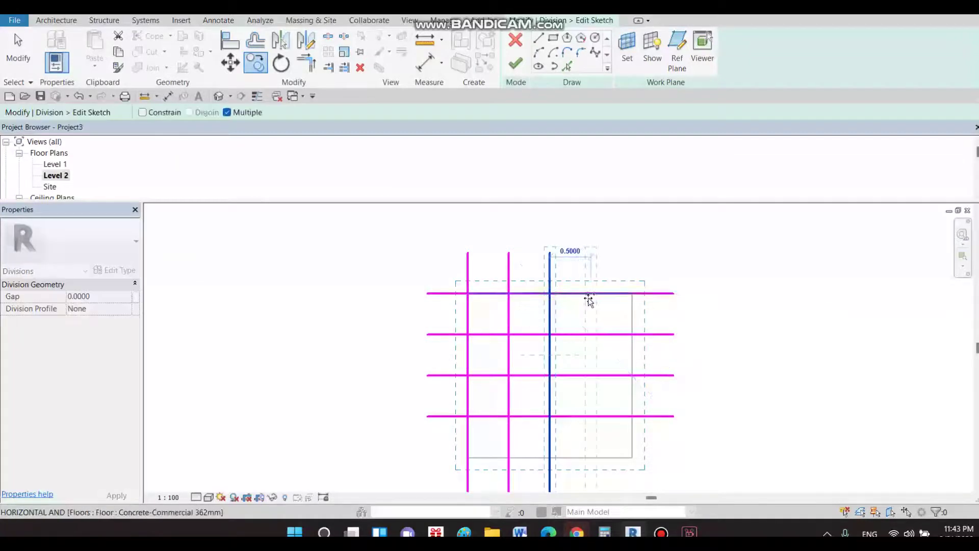
pyautogui.click(589, 296)
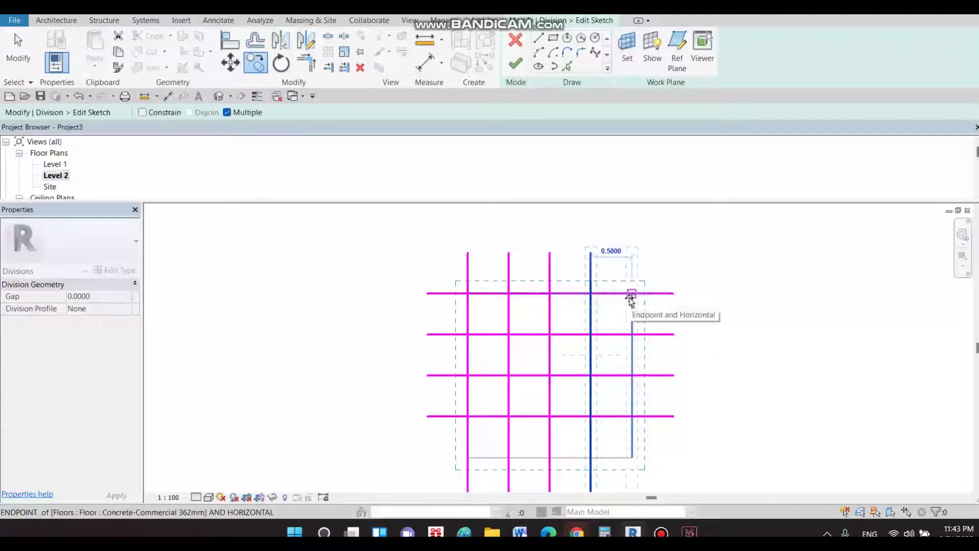
pyautogui.click(632, 294)
pyautogui.press('Escape')
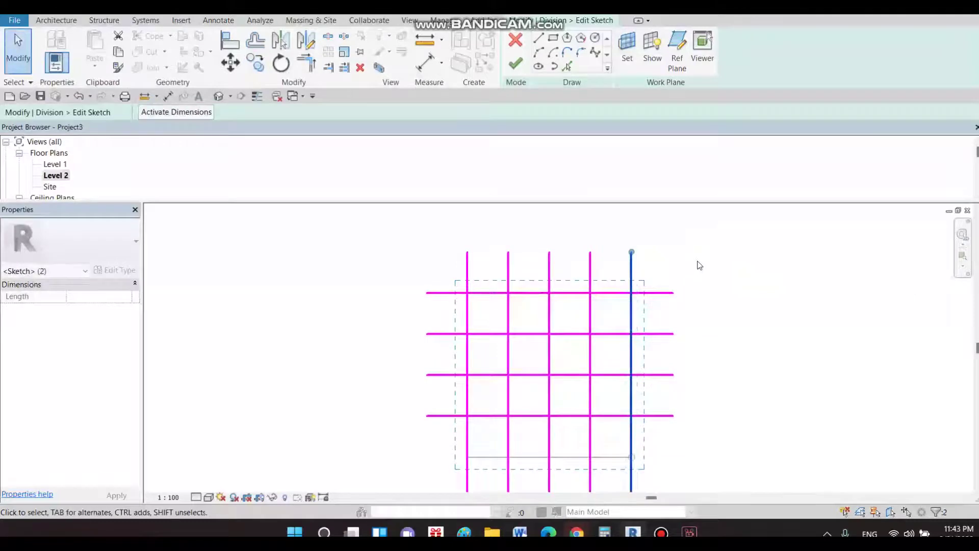
pyautogui.scroll(-1, 698, 265)
pyautogui.moveTo(651, 193); pyautogui.dragTo(626, 272, button='middle')
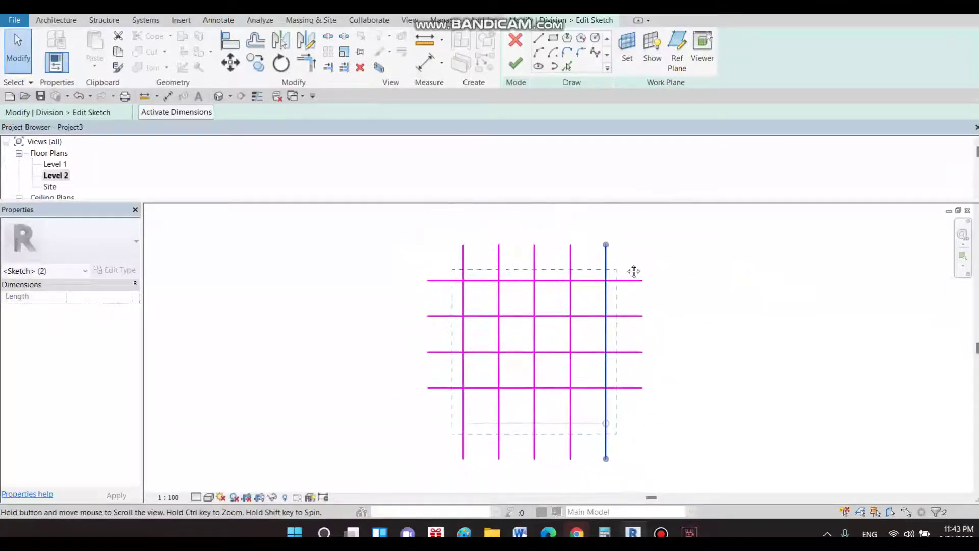
pyautogui.moveTo(633, 271); pyautogui.dragTo(624, 301, button='middle')
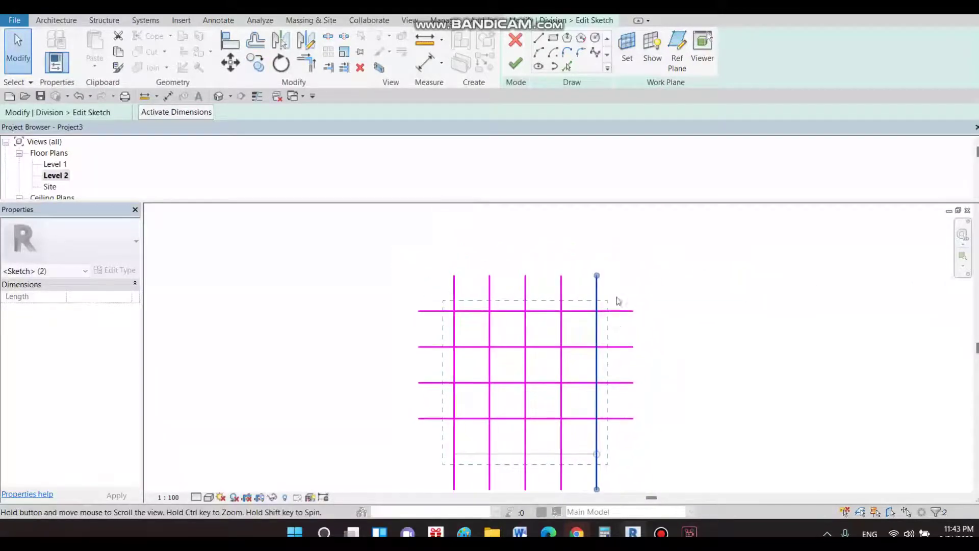
# - Finish the division sketch and orbit the 3D view of the 4×4 divided top layer
pyautogui.click(515, 63)
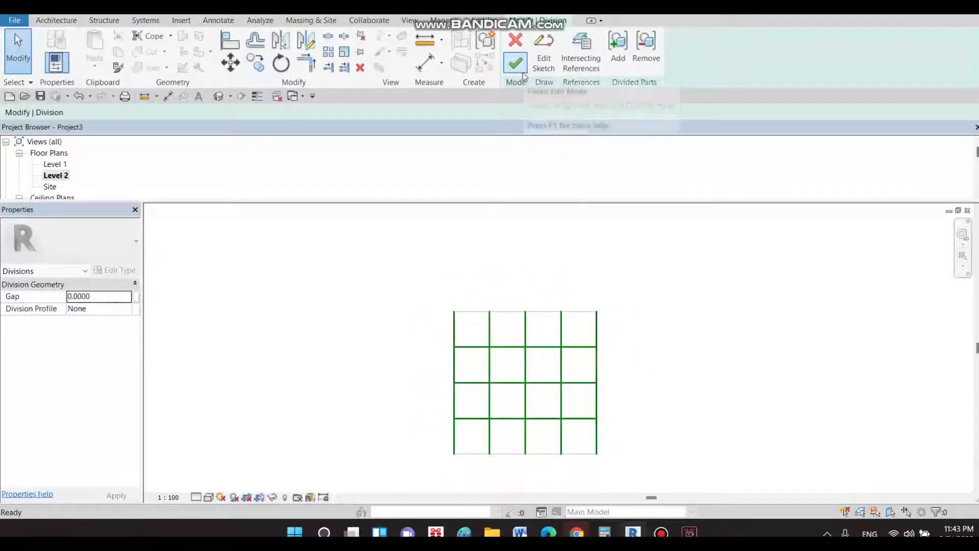
pyautogui.click(522, 69)
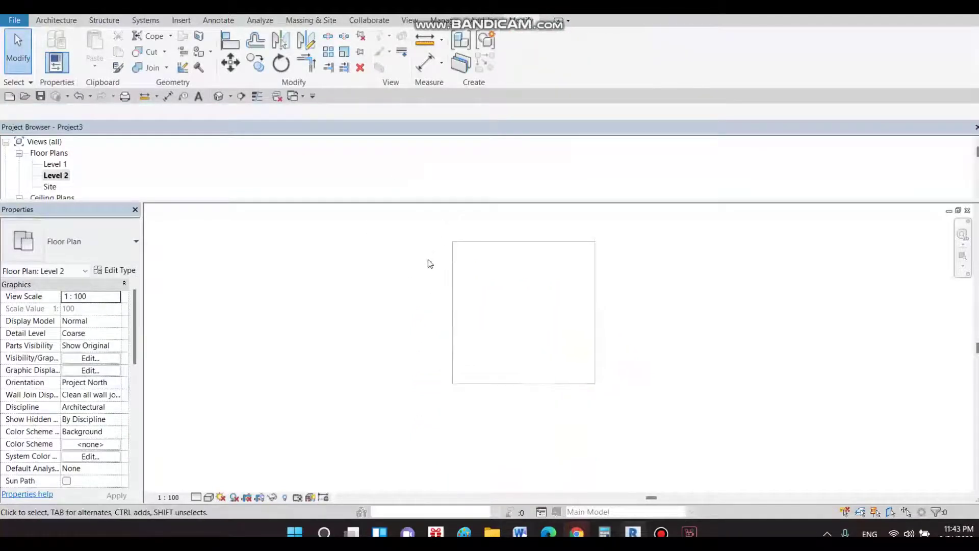
pyautogui.moveTo(444, 285); pyautogui.dragTo(409, 319, button='middle')
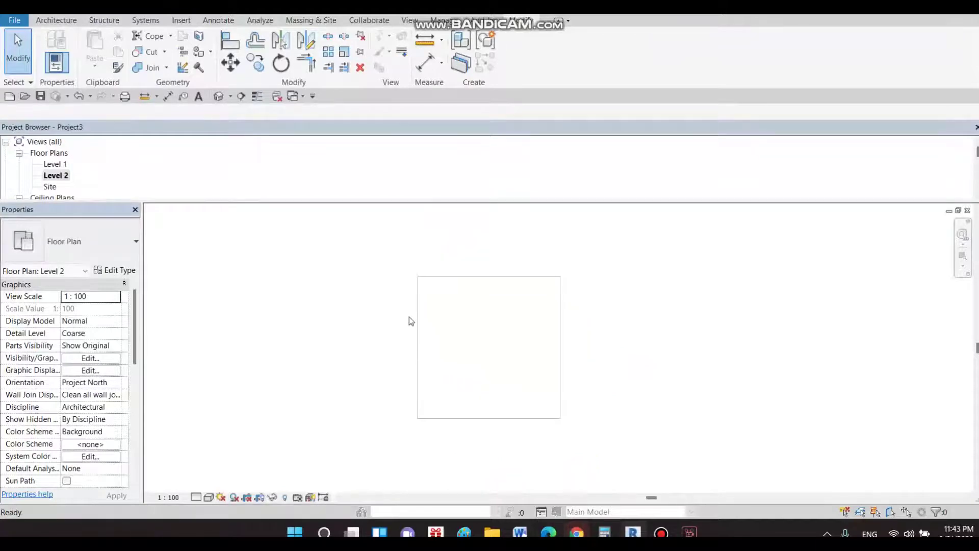
pyautogui.click(218, 97)
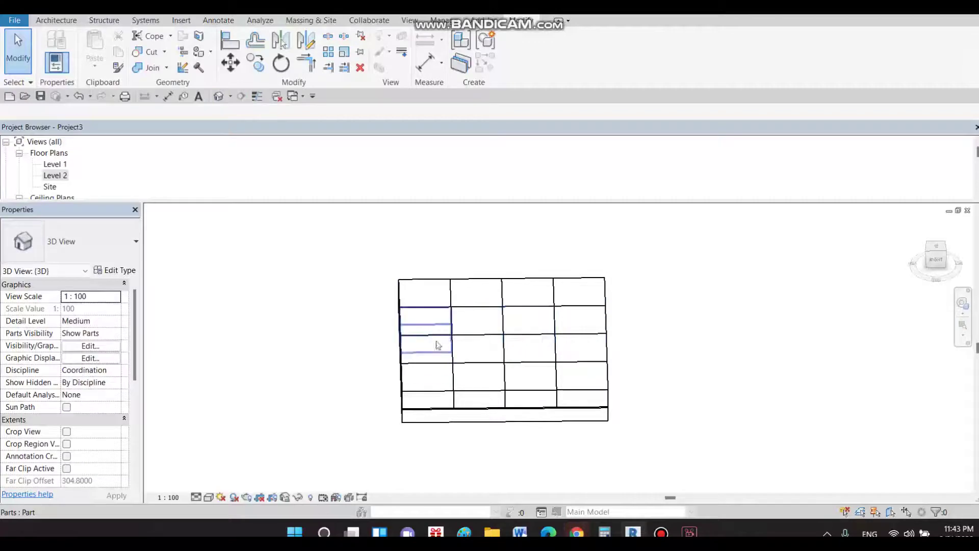
pyautogui.moveTo(443, 377)
pyautogui.keyDown('shift'); pyautogui.mouseDown(button='middle')
pyautogui.moveTo(466, 474)
pyautogui.moveTo(365, 401)
pyautogui.moveTo(459, 337)
pyautogui.moveTo(428, 348)
pyautogui.mouseUp(button='middle'); pyautogui.keyUp('shift')
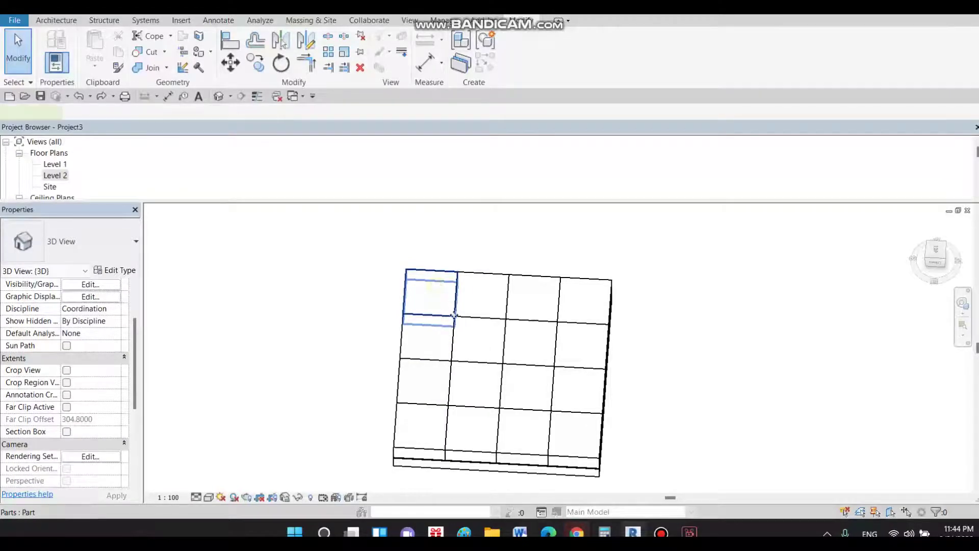
# - Select eight alternating floor parts in a checkerboard pattern
pyautogui.click(437, 288)
pyautogui.keyDown('ctrl'); pyautogui.click(478, 339); pyautogui.keyUp('ctrl')
pyautogui.keyDown('ctrl'); pyautogui.click(532, 301); pyautogui.keyUp('ctrl')
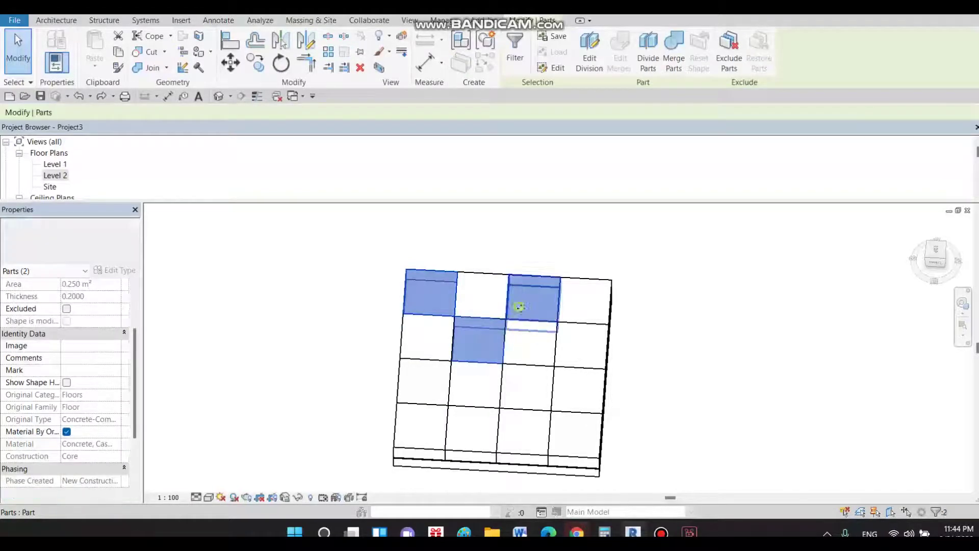
pyautogui.keyDown('ctrl'); pyautogui.click(576, 347); pyautogui.keyUp('ctrl')
pyautogui.keyDown('ctrl'); pyautogui.click(543, 381); pyautogui.keyUp('ctrl')
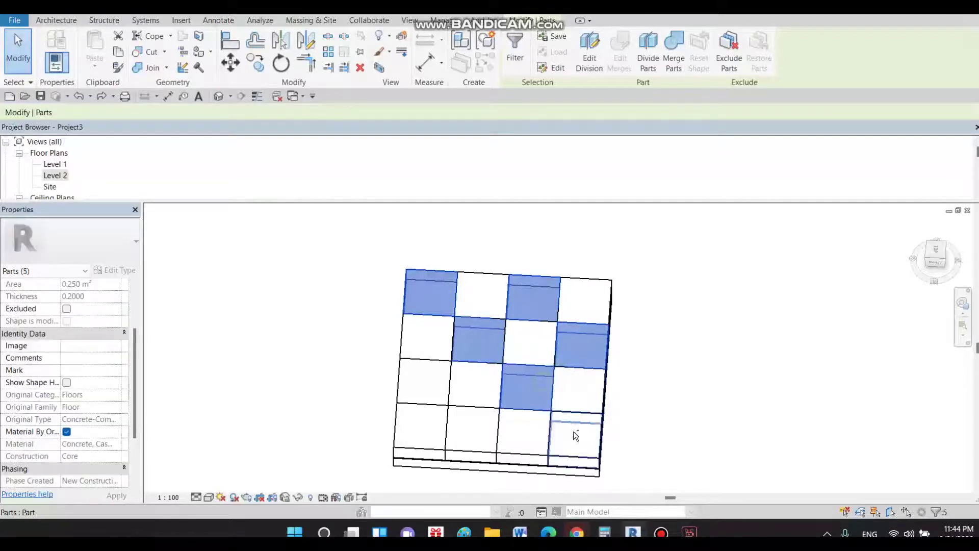
pyautogui.keyDown('ctrl'); pyautogui.click(573, 432); pyautogui.keyUp('ctrl')
pyautogui.keyDown('ctrl'); pyautogui.click(484, 433); pyautogui.keyUp('ctrl')
pyautogui.keyDown('ctrl'); pyautogui.click(432, 385); pyautogui.keyUp('ctrl')
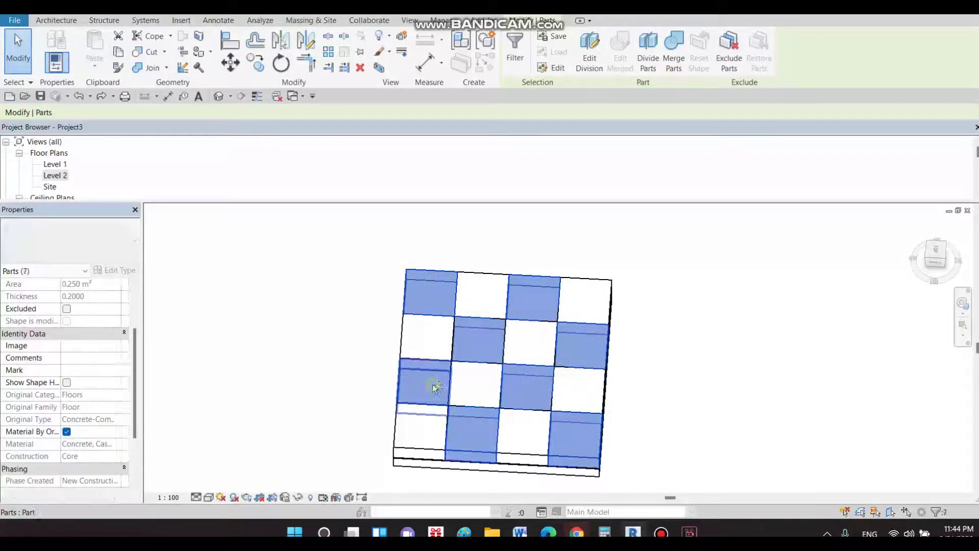
# - Turn off Material By Original and give the selected parts the black Door - Handle material
pyautogui.click(66, 431)
pyautogui.scroll(-1, 109, 417)
pyautogui.click(118, 407)
pyautogui.write('blac')
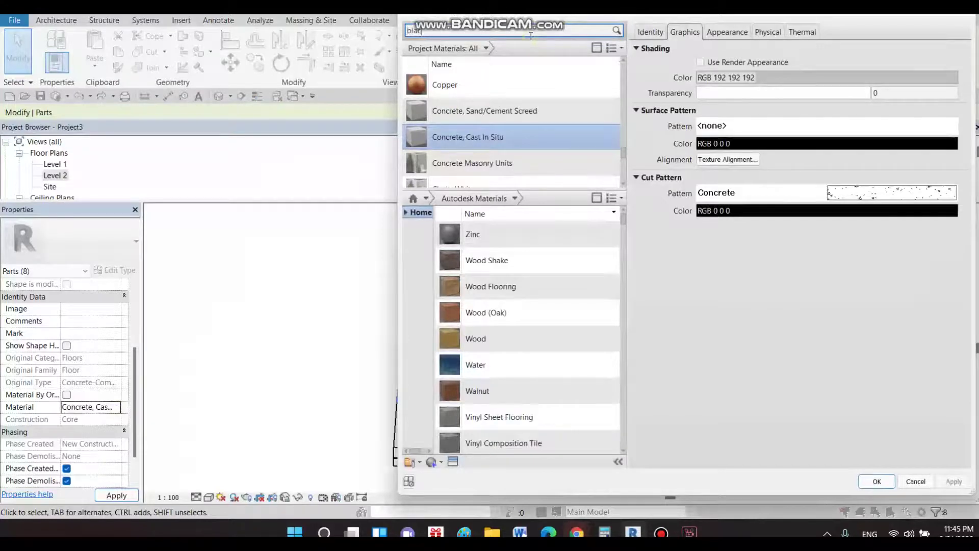
pyautogui.write('k')
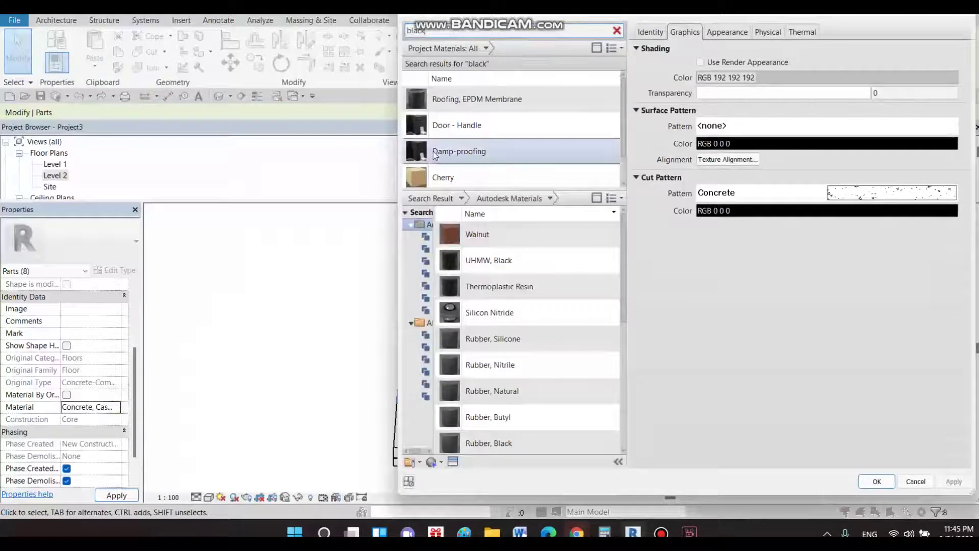
pyautogui.click(470, 136)
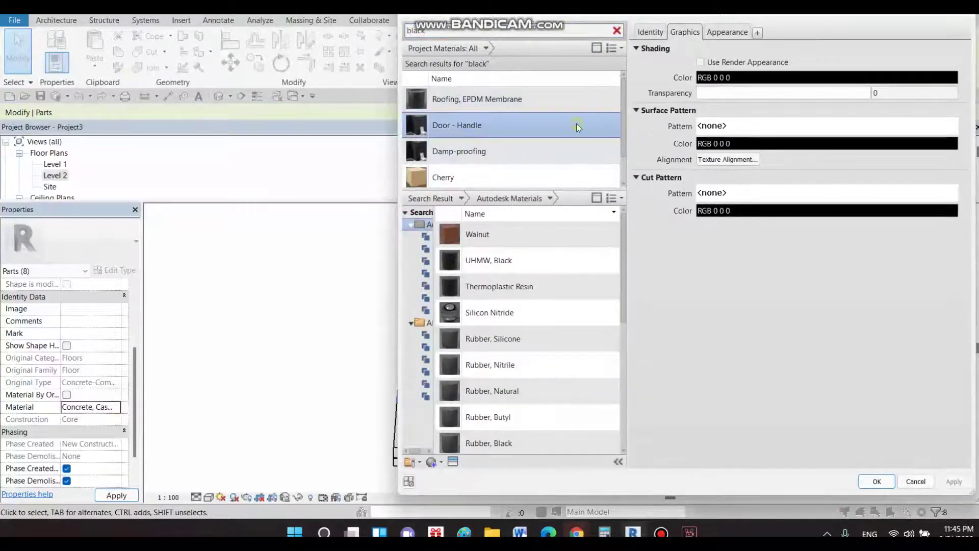
pyautogui.press('Return')
pyautogui.press('Escape')
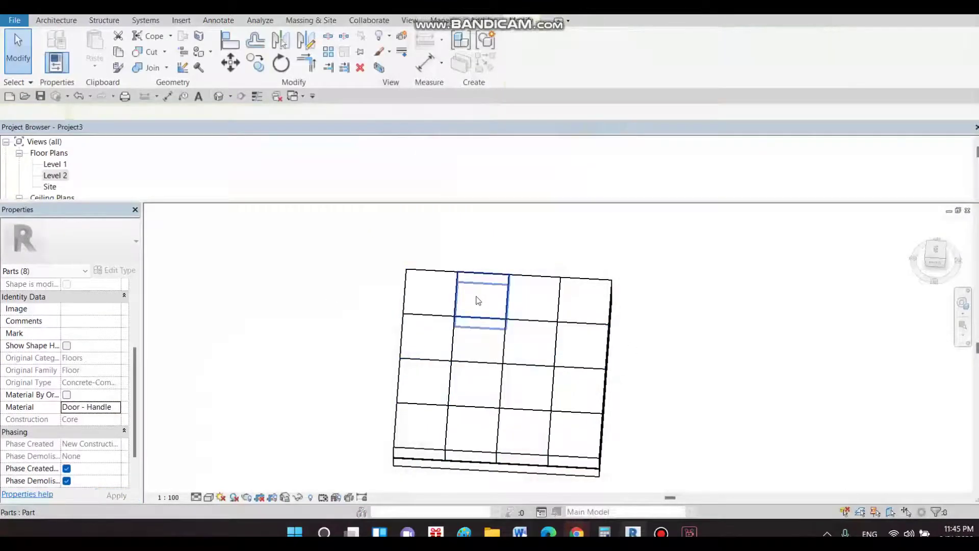
pyautogui.click(478, 300)
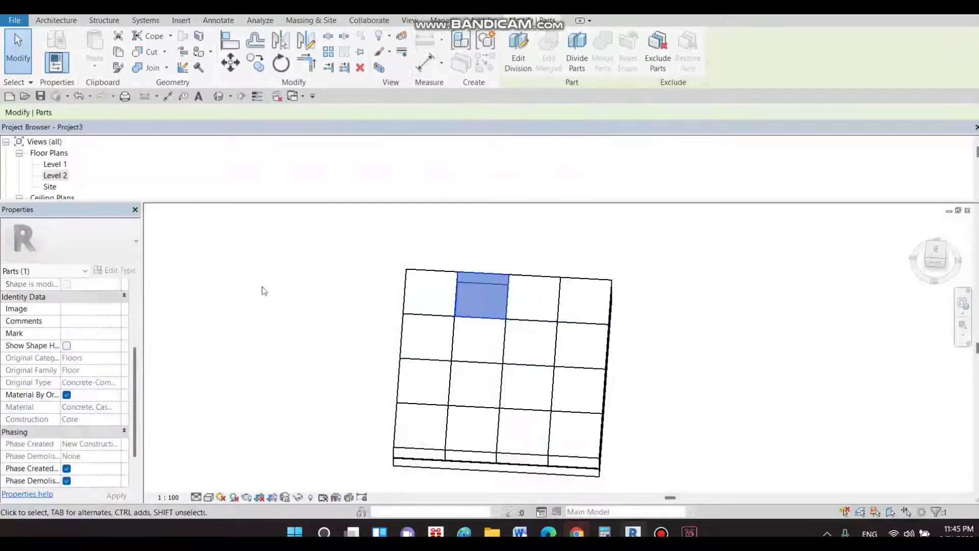
# - Switch the 3D view to the Realistic visual style and zoom out slightly
pyautogui.press('Escape')
pyautogui.click(208, 497)
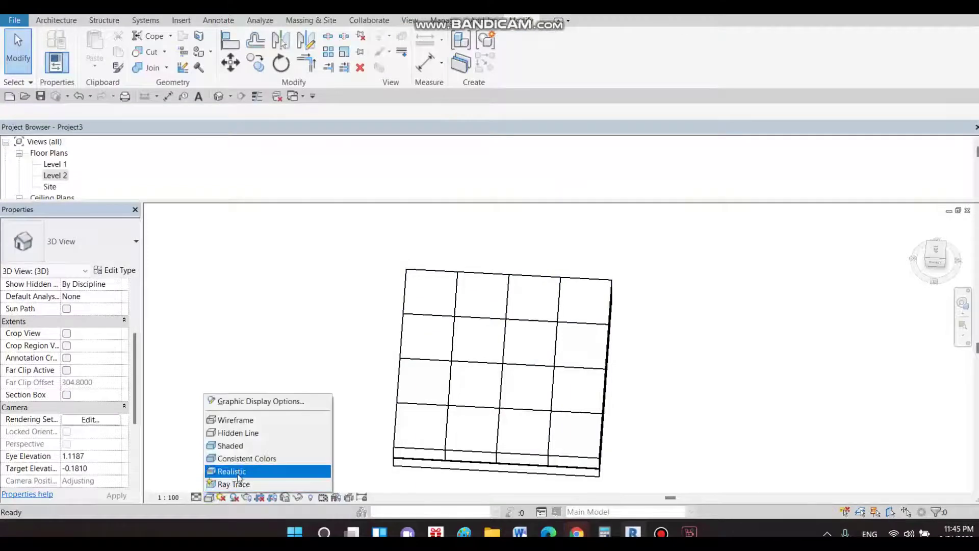
pyautogui.click(232, 470)
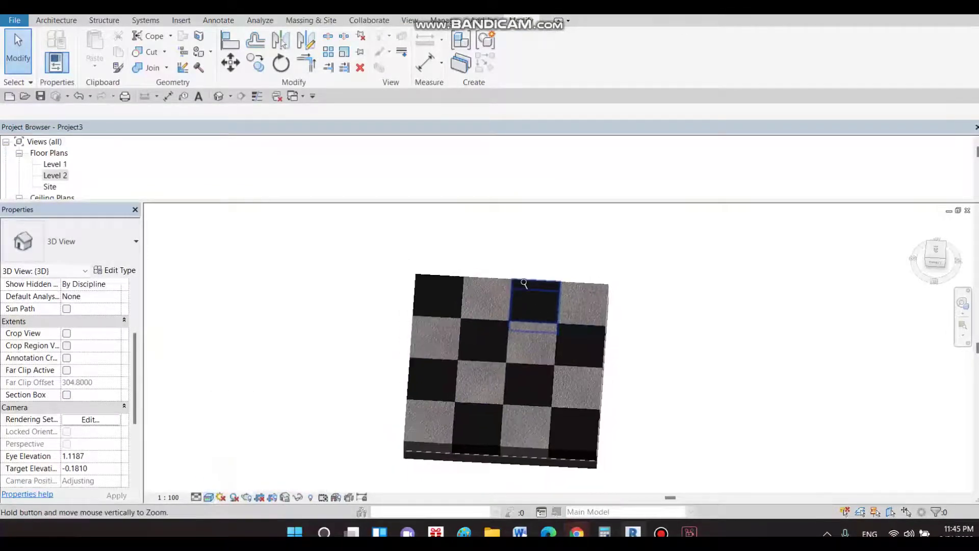
pyautogui.scroll(-2, 544, 292)
pyautogui.click(484, 296)
# - Select the remaining eight grey floor parts of the checkerboard
pyautogui.keyDown('ctrl'); pyautogui.click(577, 311); pyautogui.keyUp('ctrl')
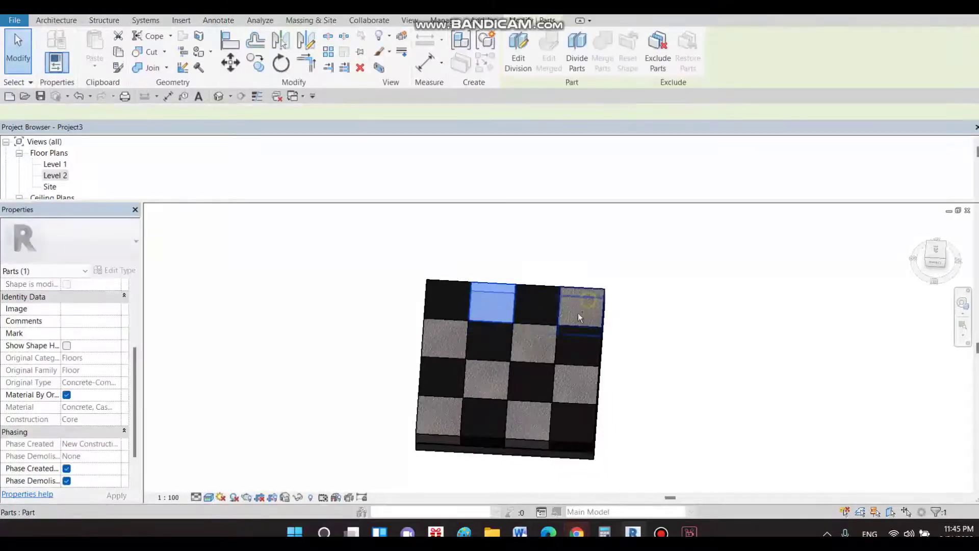
pyautogui.keyDown('ctrl'); pyautogui.click(535, 341); pyautogui.keyUp('ctrl')
pyautogui.keyDown('ctrl'); pyautogui.click(563, 378); pyautogui.keyUp('ctrl')
pyautogui.keyDown('ctrl'); pyautogui.click(536, 402); pyautogui.keyUp('ctrl')
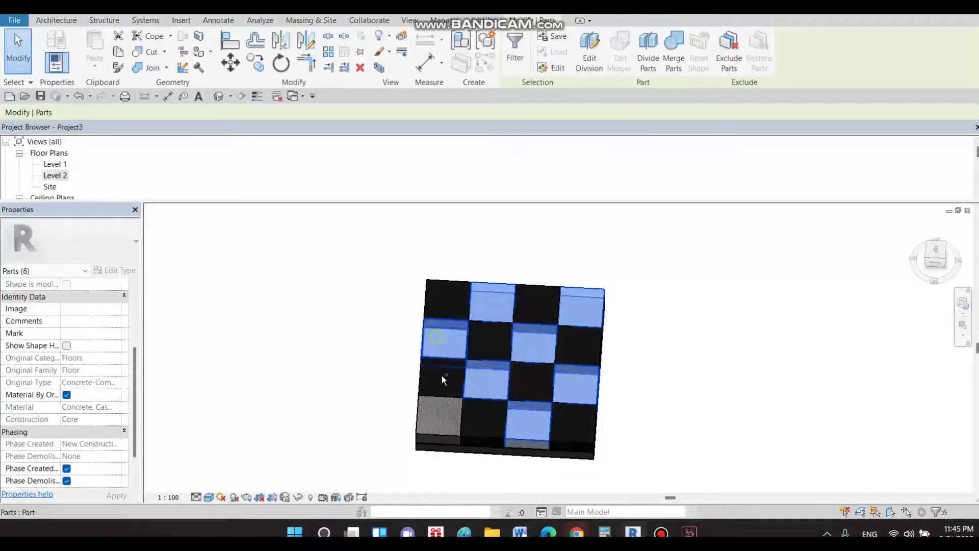
pyautogui.keyDown('ctrl'); pyautogui.click(438, 414); pyautogui.keyUp('ctrl')
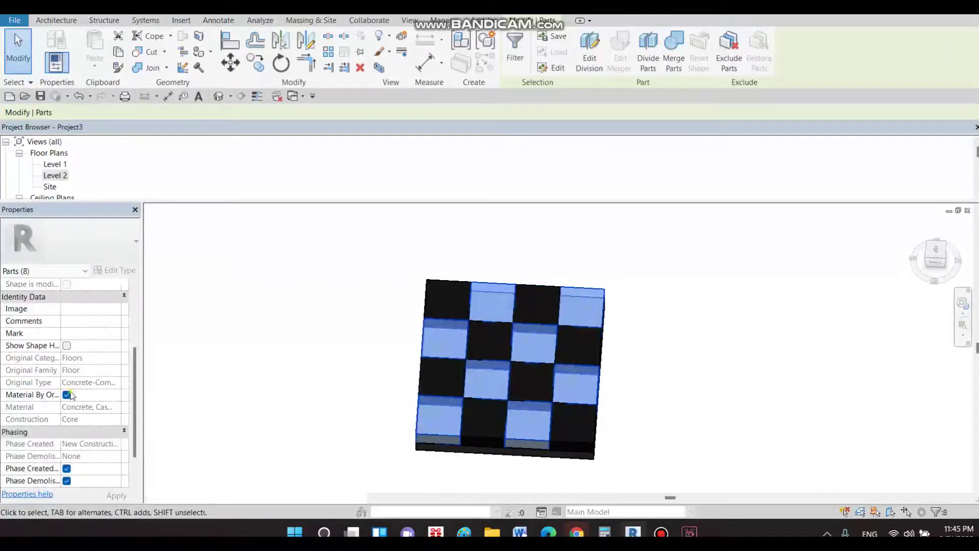
# - Turn off Material By Original and give the selected parts the Gypsum Wall Board material
pyautogui.click(67, 394)
pyautogui.click(115, 411)
pyautogui.write('white')
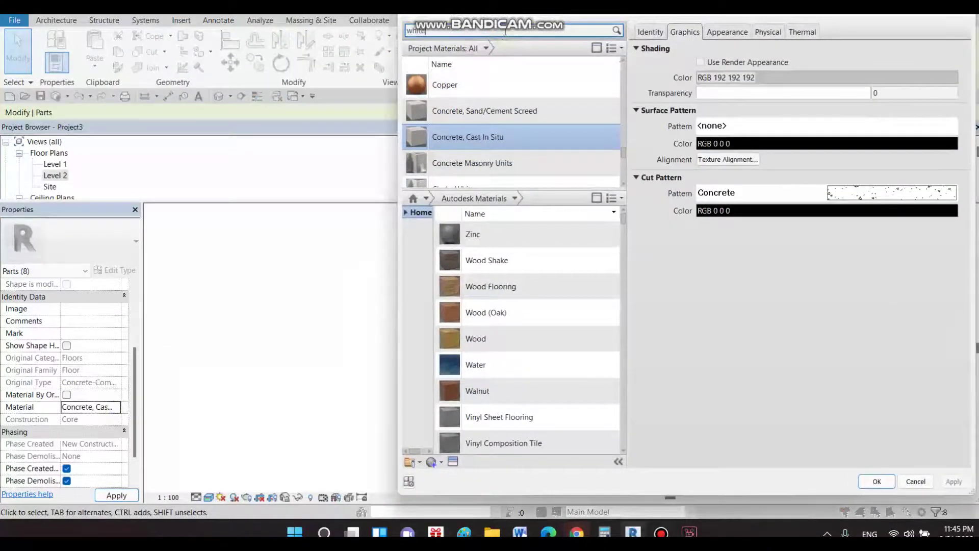
pyautogui.press('Return')
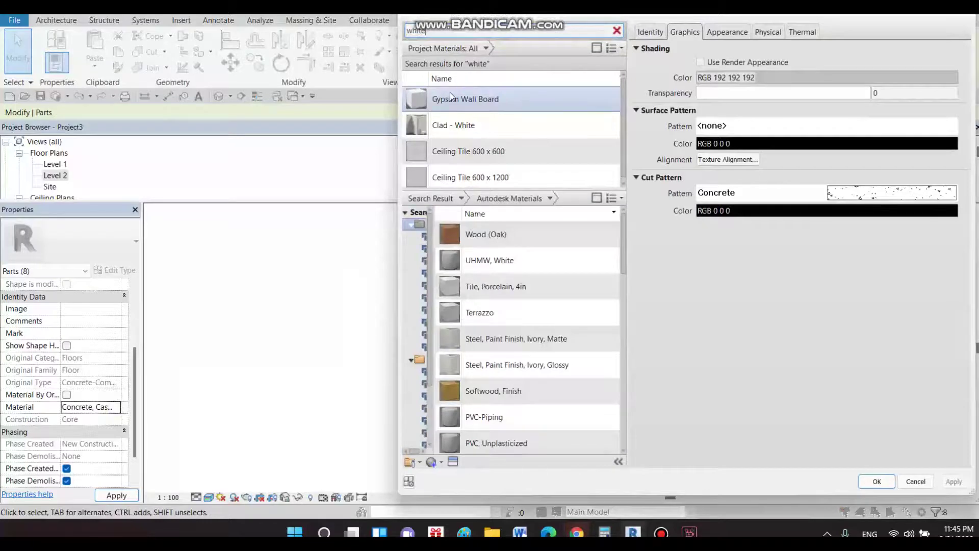
pyautogui.click(450, 97)
pyautogui.press('Return')
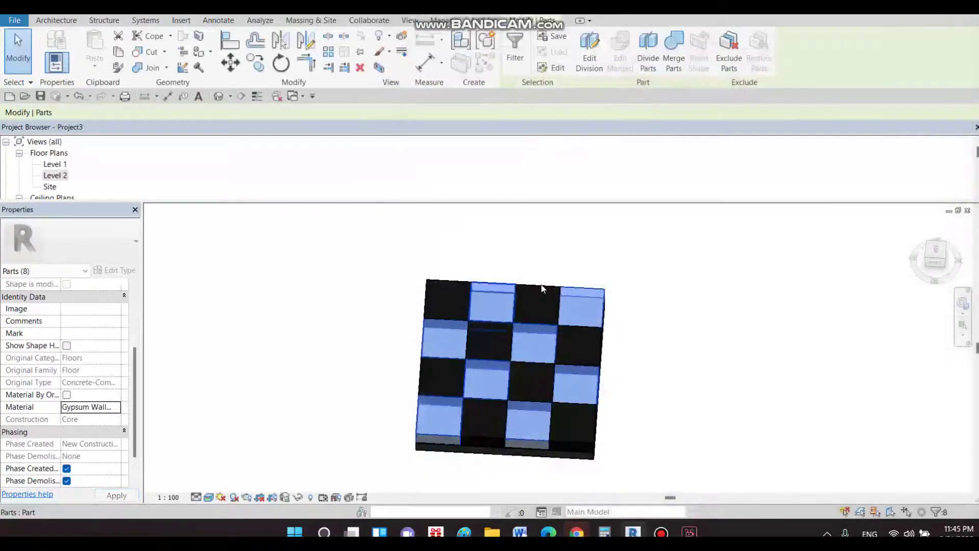
pyautogui.click(578, 270)
pyautogui.moveTo(601, 294)
pyautogui.keyDown('shift'); pyautogui.mouseDown(button='middle')
pyautogui.moveTo(605, 382)
pyautogui.moveTo(647, 276)
pyautogui.moveTo(651, 343)
pyautogui.moveTo(662, 312)
pyautogui.mouseUp(button='middle'); pyautogui.keyUp('shift')
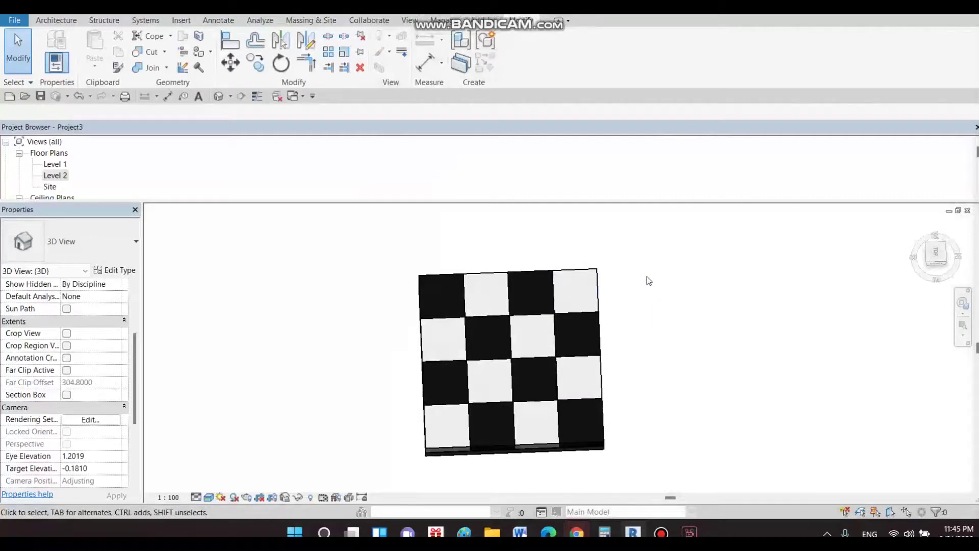
# - Orbit the view to look down on the checkerboard floor from nearly above
pyautogui.moveTo(648, 280)
pyautogui.keyDown('shift'); pyautogui.mouseDown(button='middle')
pyautogui.moveTo(635, 255)
pyautogui.moveTo(607, 293)
pyautogui.mouseUp(button='middle'); pyautogui.keyUp('shift')
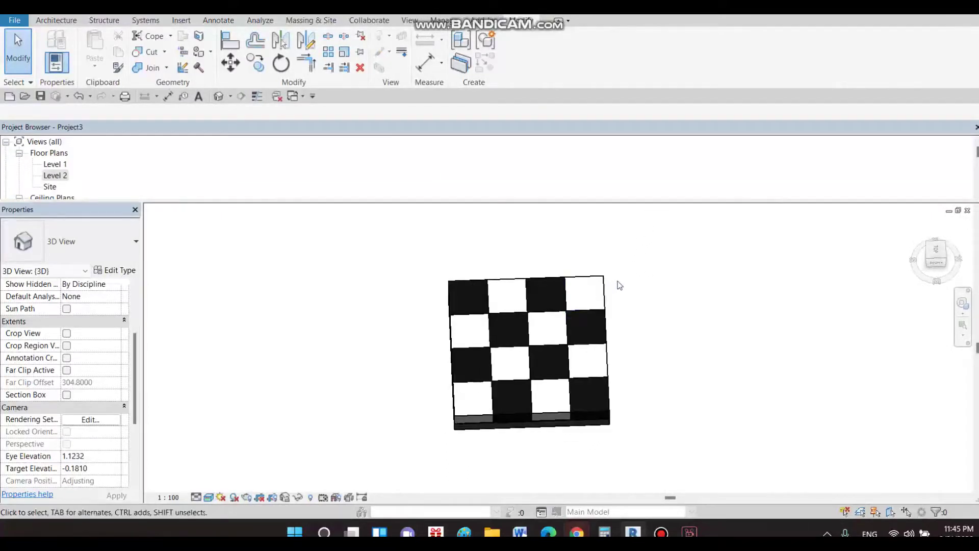